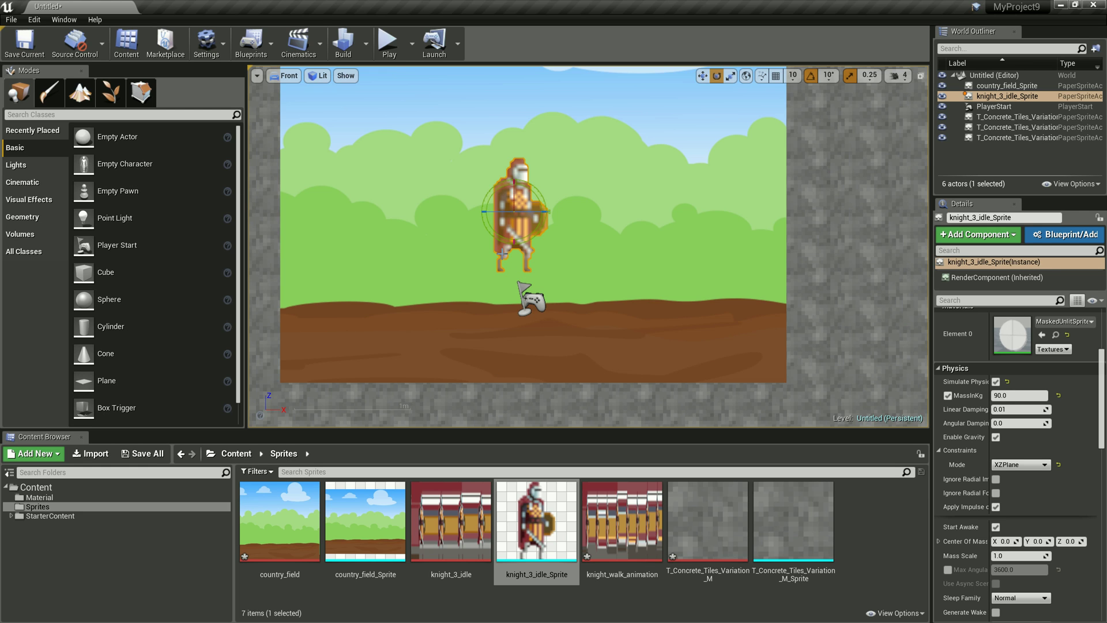
Step: Delete knight_3_idle_Sprite from the level and its asset, then select the knight_3_idle texture
key(Delete)
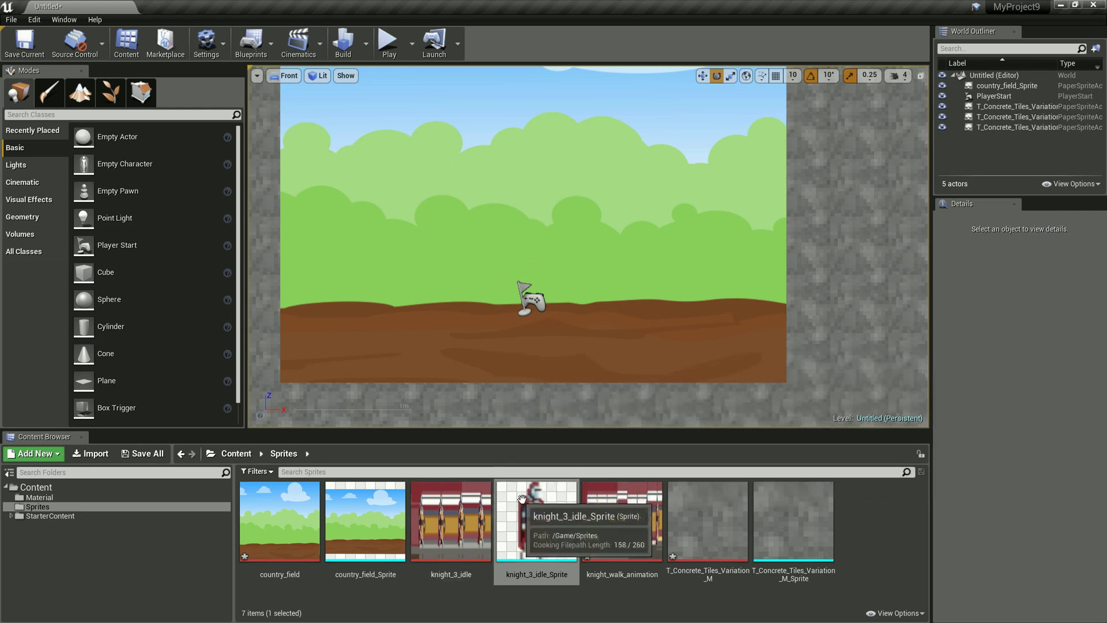
click(536, 519)
key(Delete)
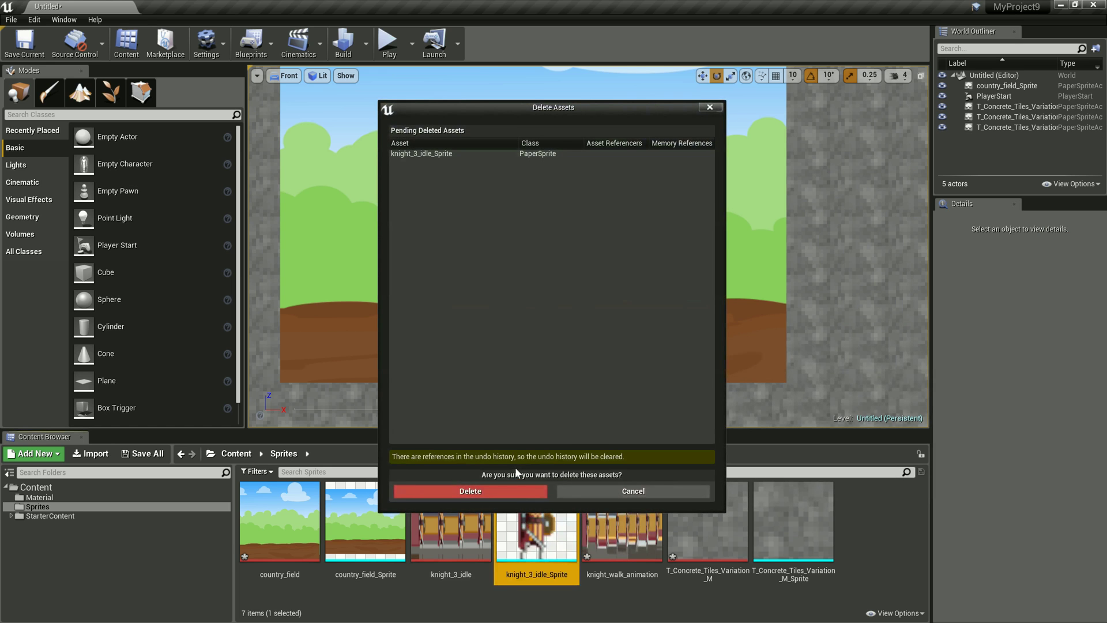
click(506, 495)
click(465, 513)
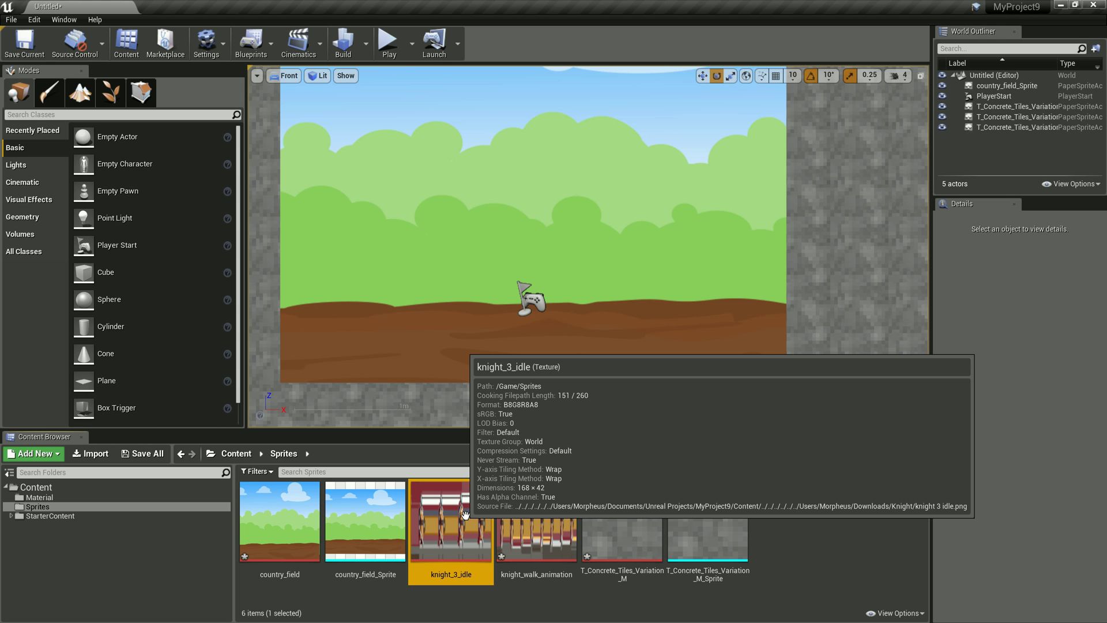
Step: Open Extract Sprites for the knight_3_idle texture from Sprite Actions
right_click(465, 513)
mouse_move(536, 372)
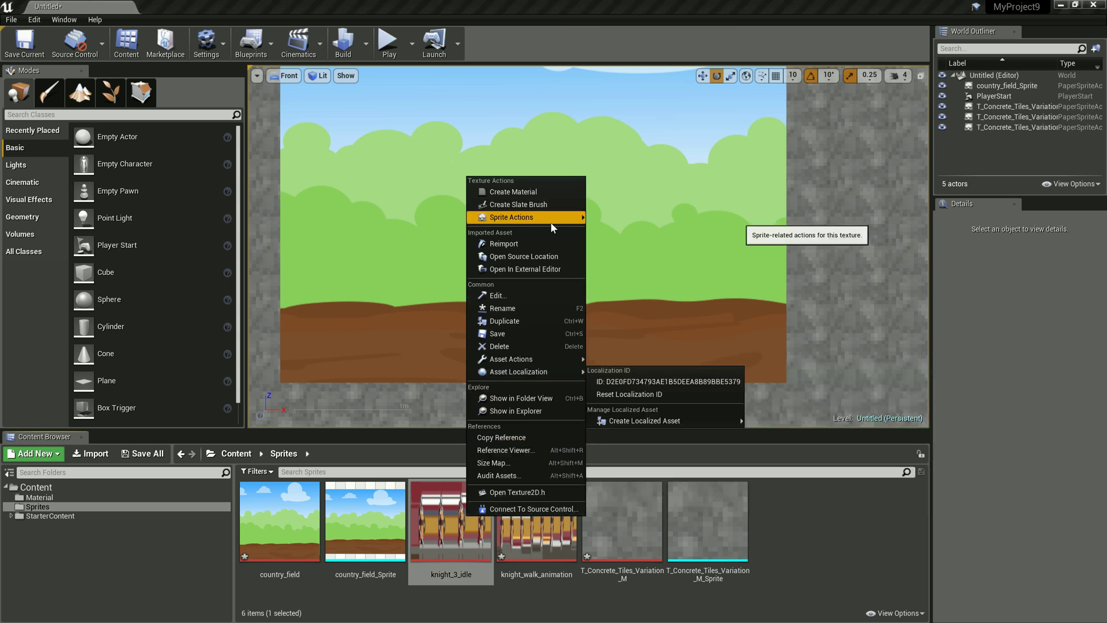
mouse_move(551, 223)
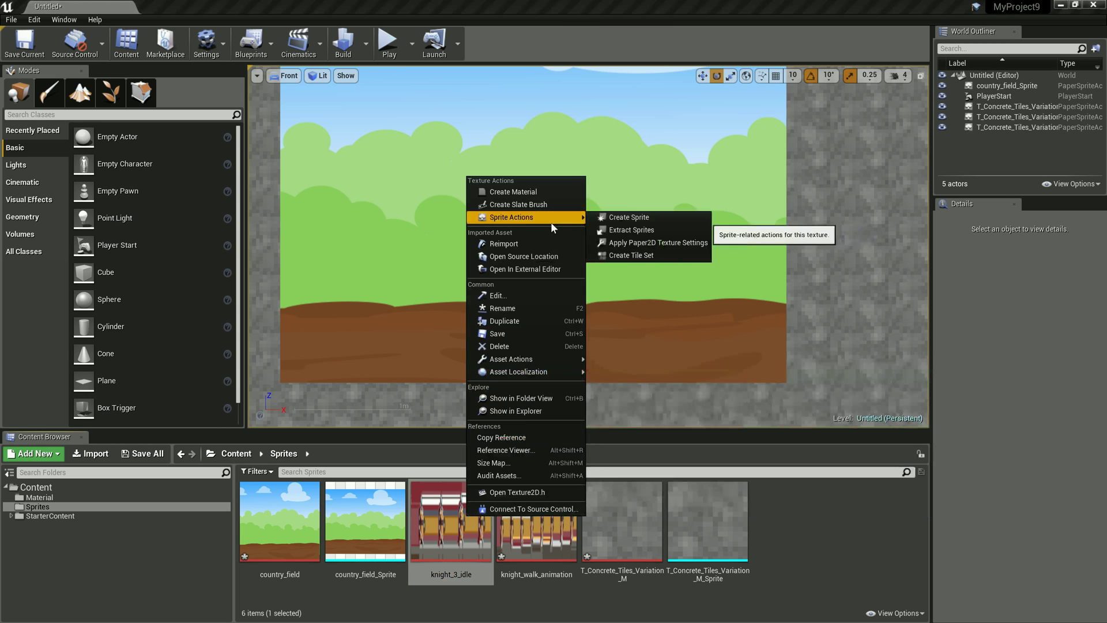
click(597, 233)
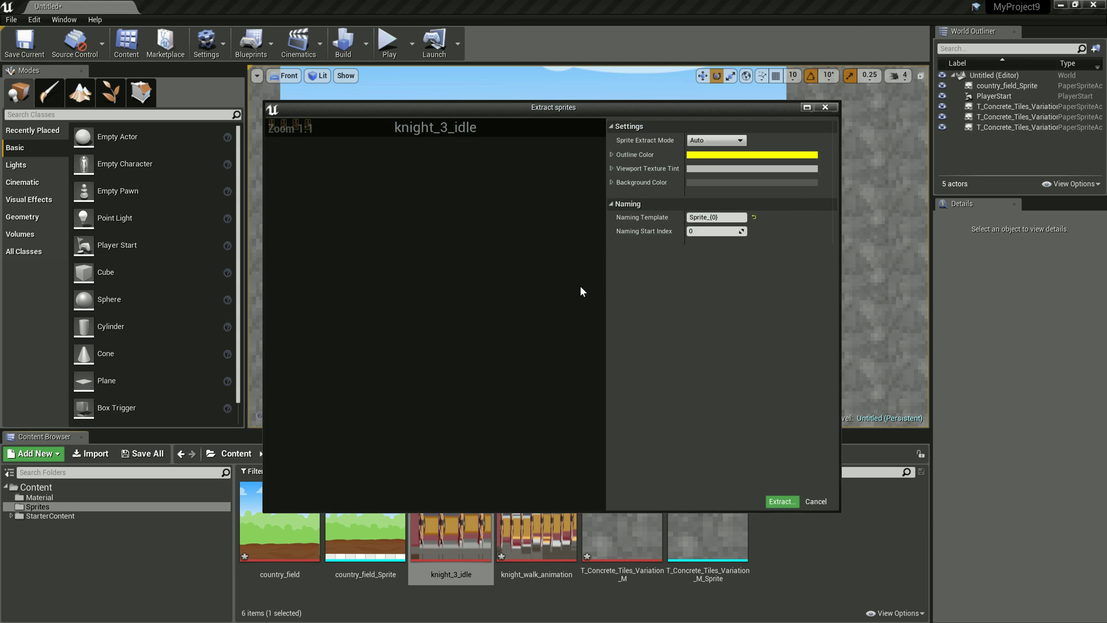
Step: Zoom and pan the extract preview until all four knight frames are visible
scroll(286, 125, up, 2)
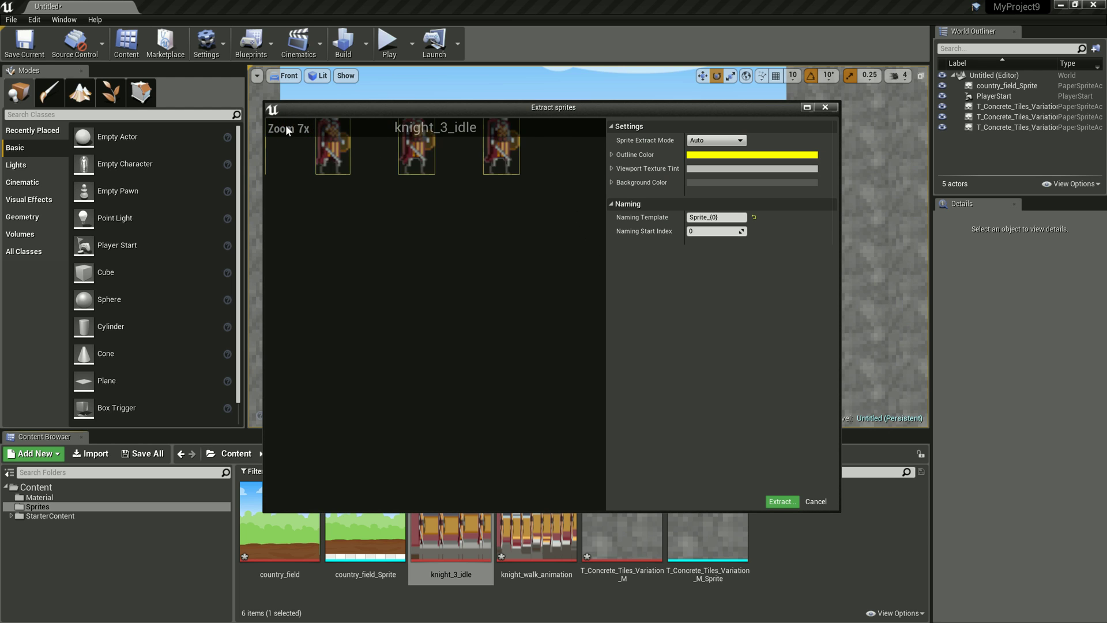
scroll(399, 192, up, 3)
scroll(424, 215, up, 3)
scroll(500, 365, up, 3)
scroll(500, 366, down, 5)
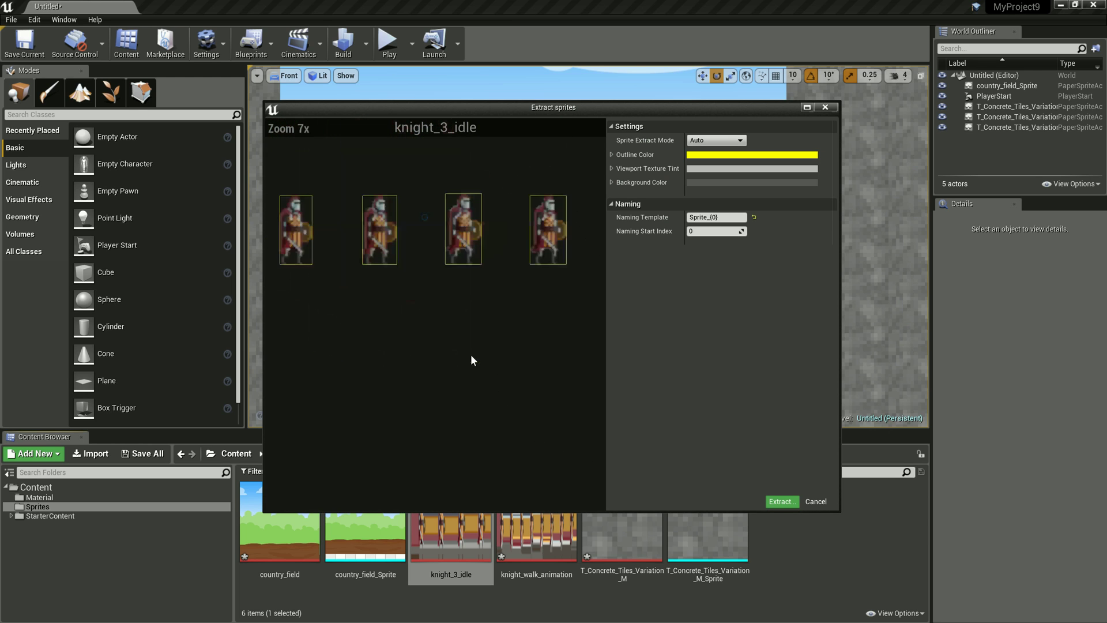
right_drag(414, 299, 437, 333)
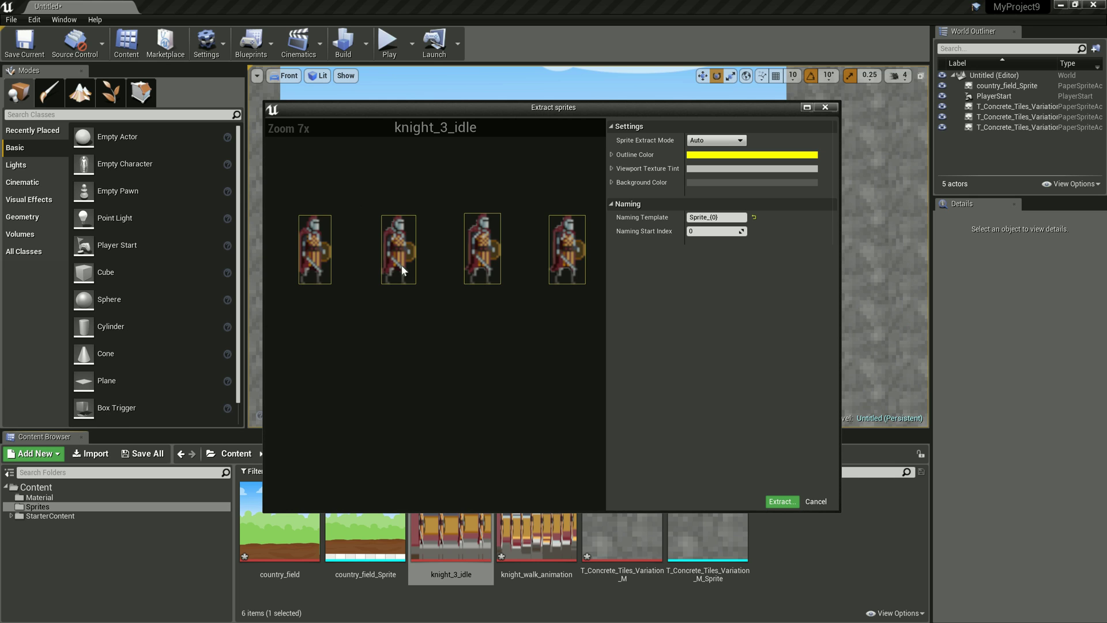
scroll(369, 288, up, 1)
right_drag(393, 286, 398, 309)
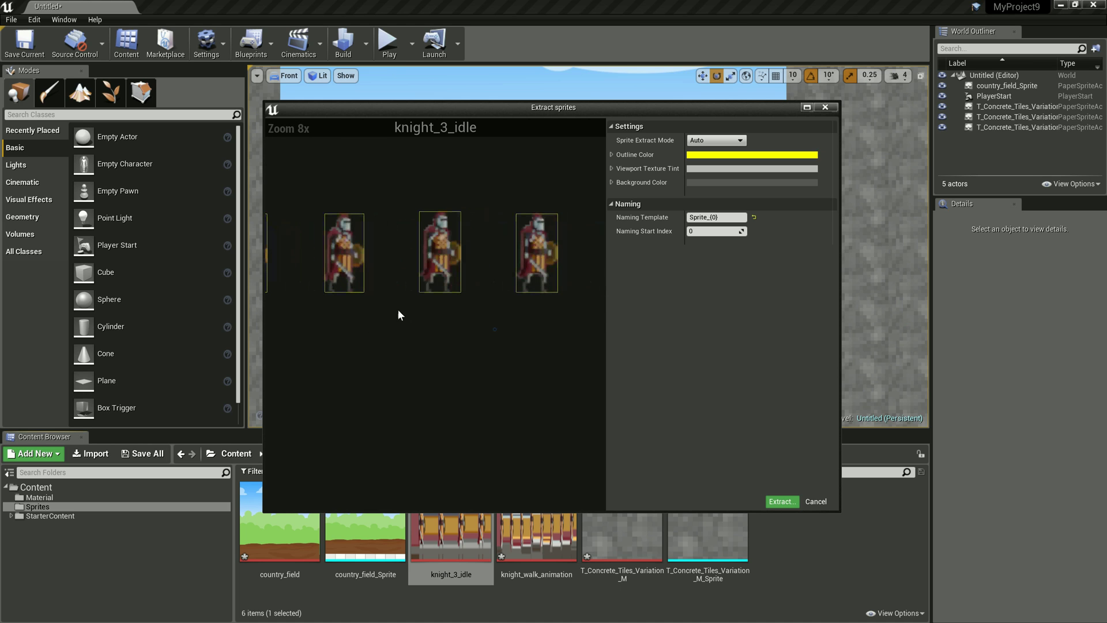
scroll(411, 283, down, 1)
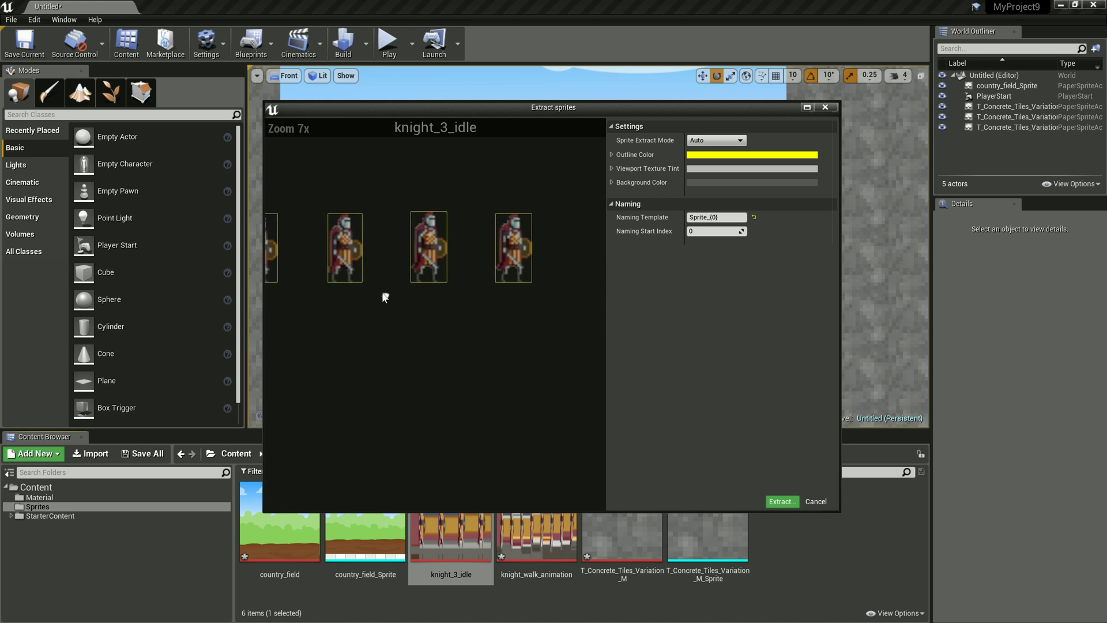
right_drag(384, 299, 458, 351)
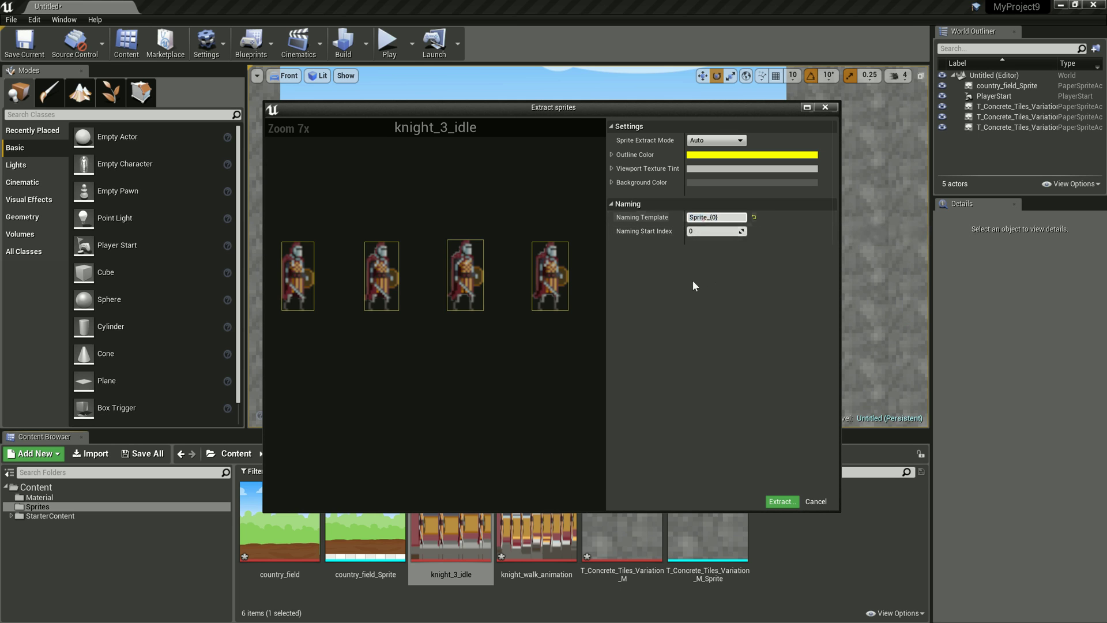
Step: Set the sprite naming template to Knight_Idle_{0}
key(BackSpace)
key(BackSpace)
key(BackSpace)
text(Knight)
text(_Idle)
click(691, 217)
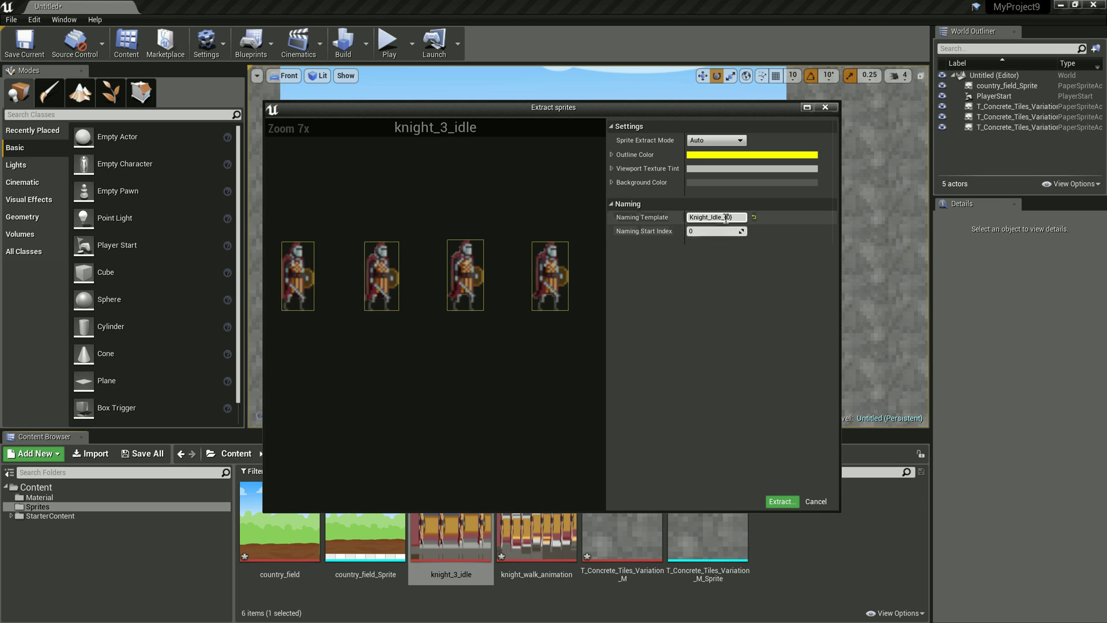
drag(724, 217, 734, 218)
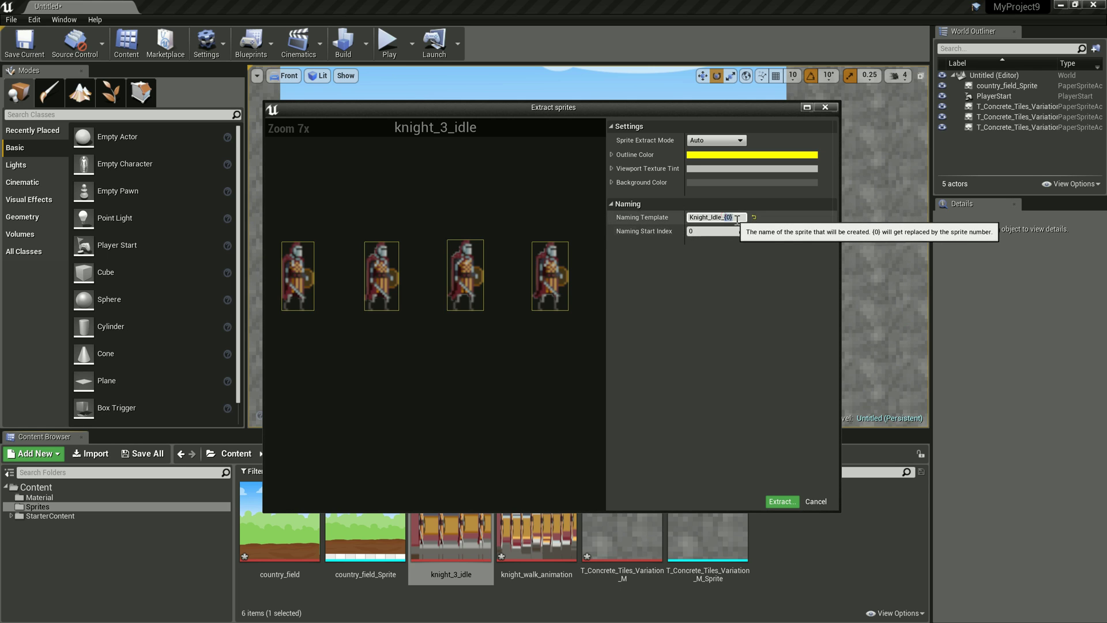
key(Return)
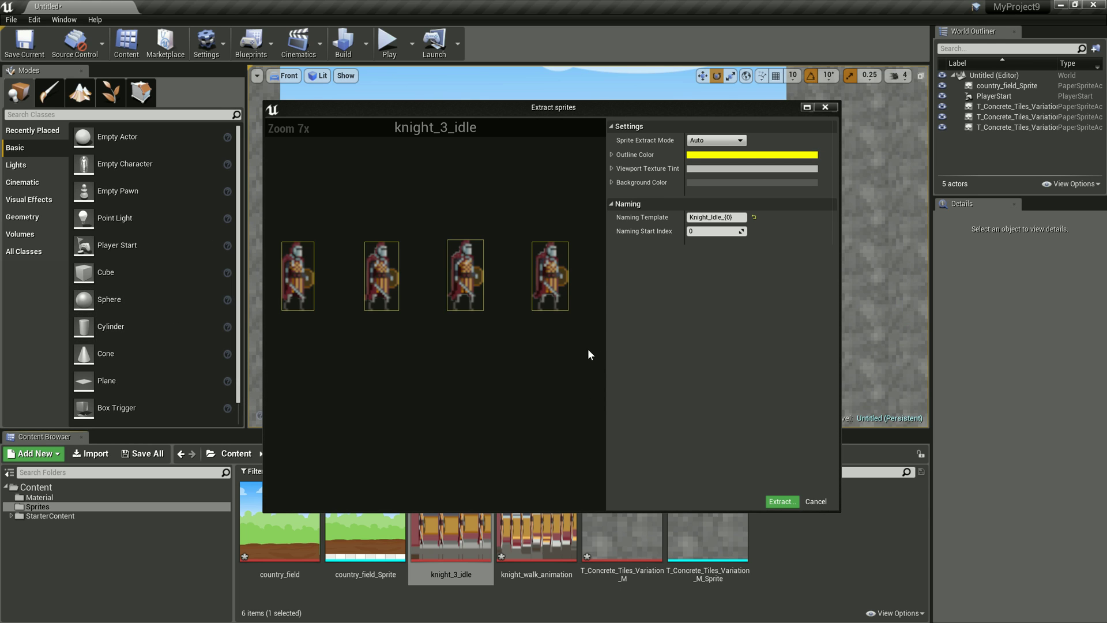
Step: Check the Outline Color and Viewport Texture Tint values, then extract the four sprites
click(612, 154)
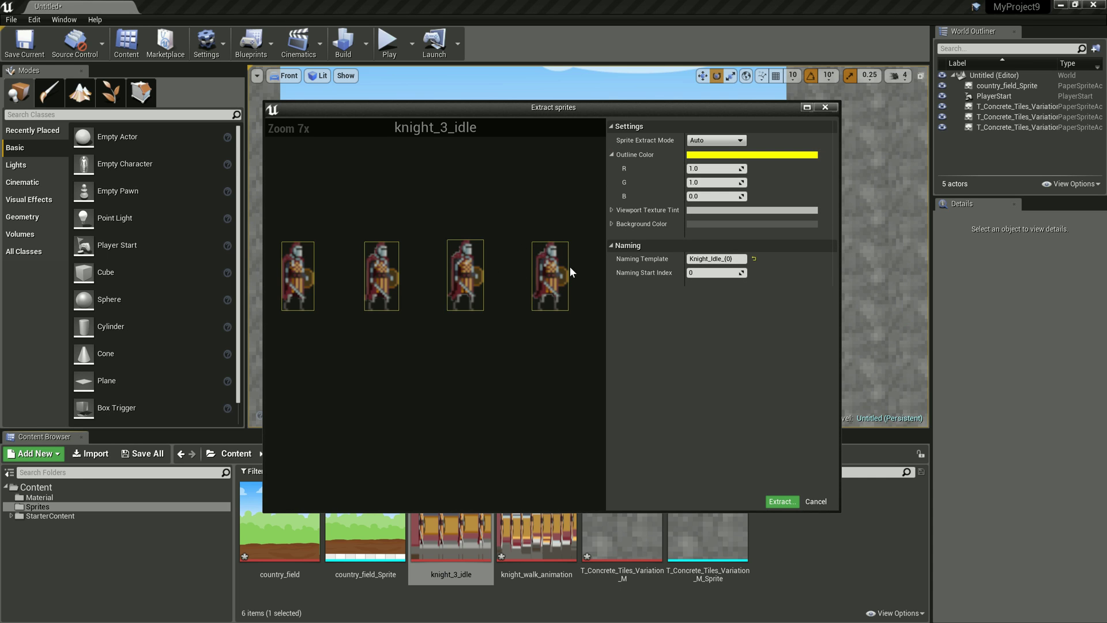
click(611, 210)
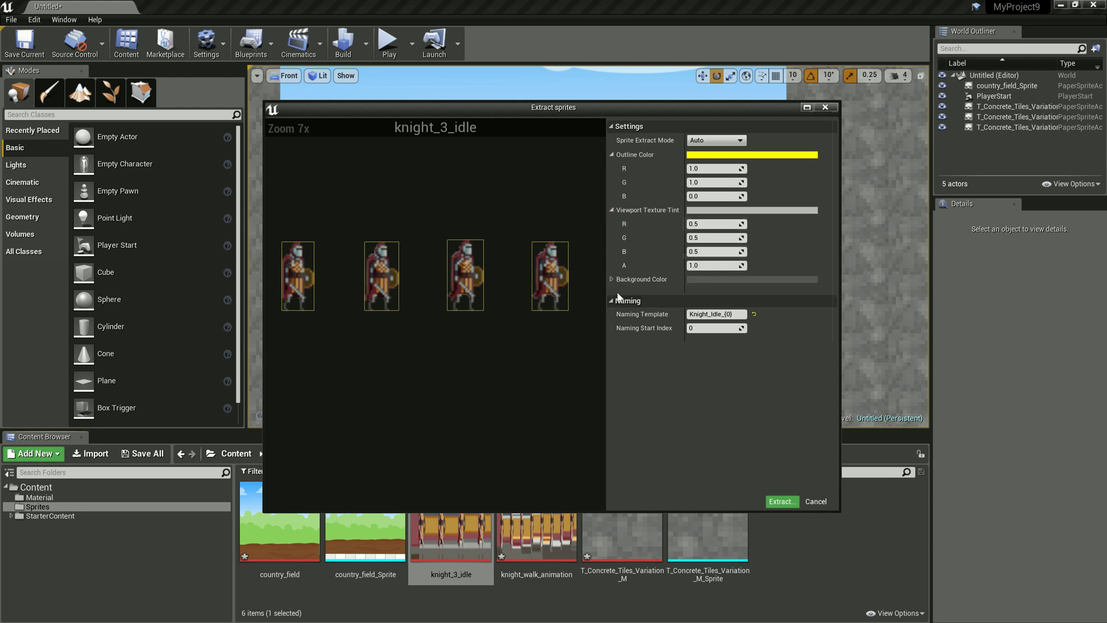
click(781, 501)
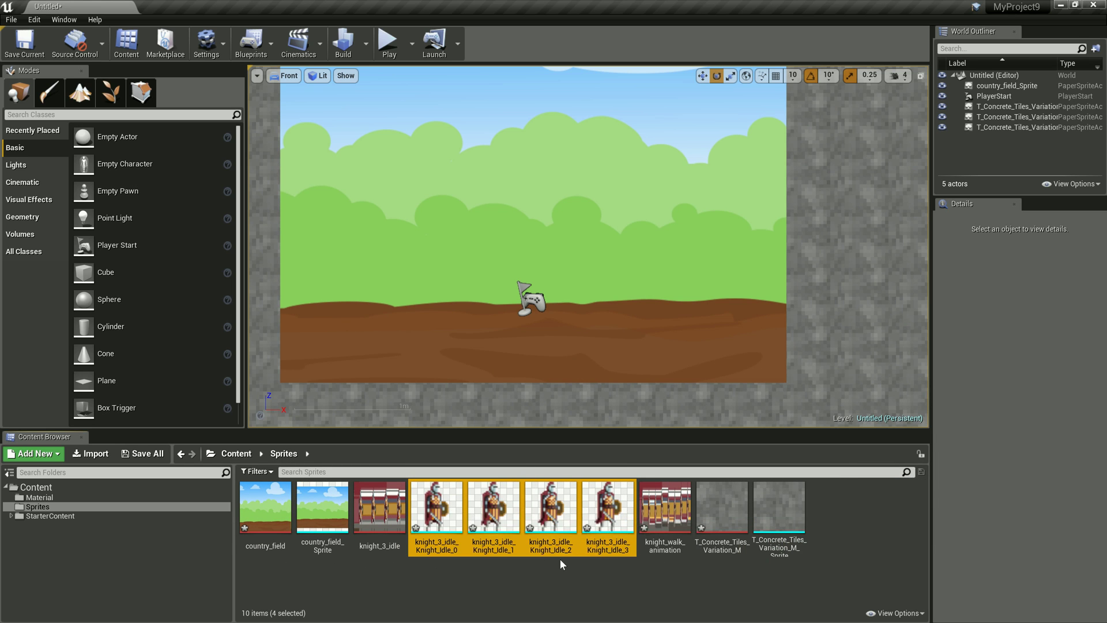
Step: Open Knight_Idle_0, review its source region, collision and render geometry, then close the editor
double_click(436, 507)
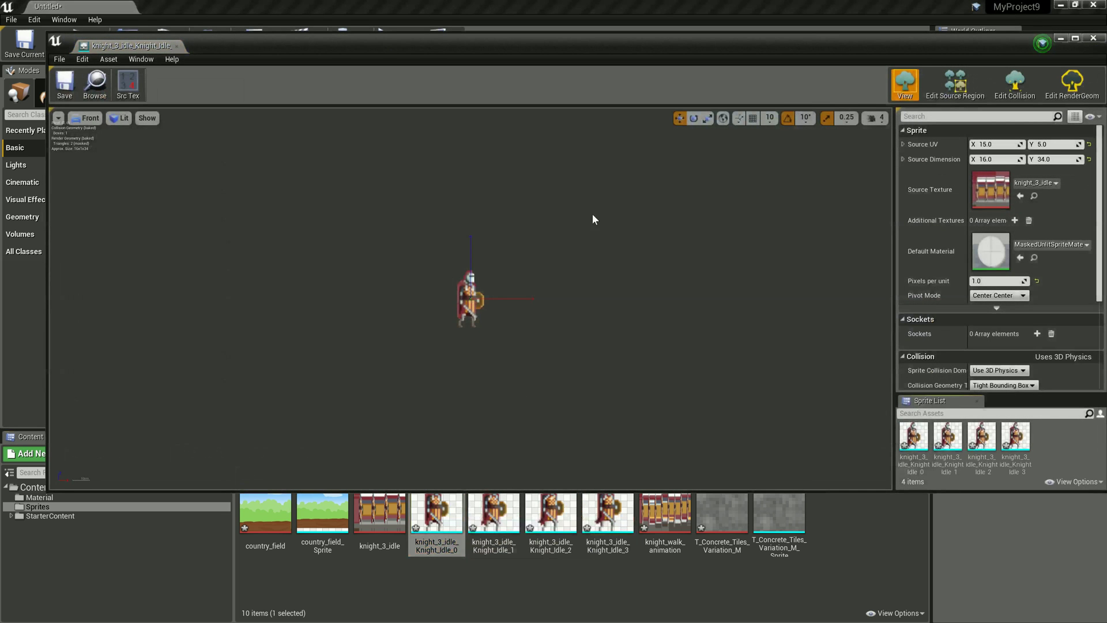
scroll(519, 277, up, 2)
scroll(477, 298, up, 3)
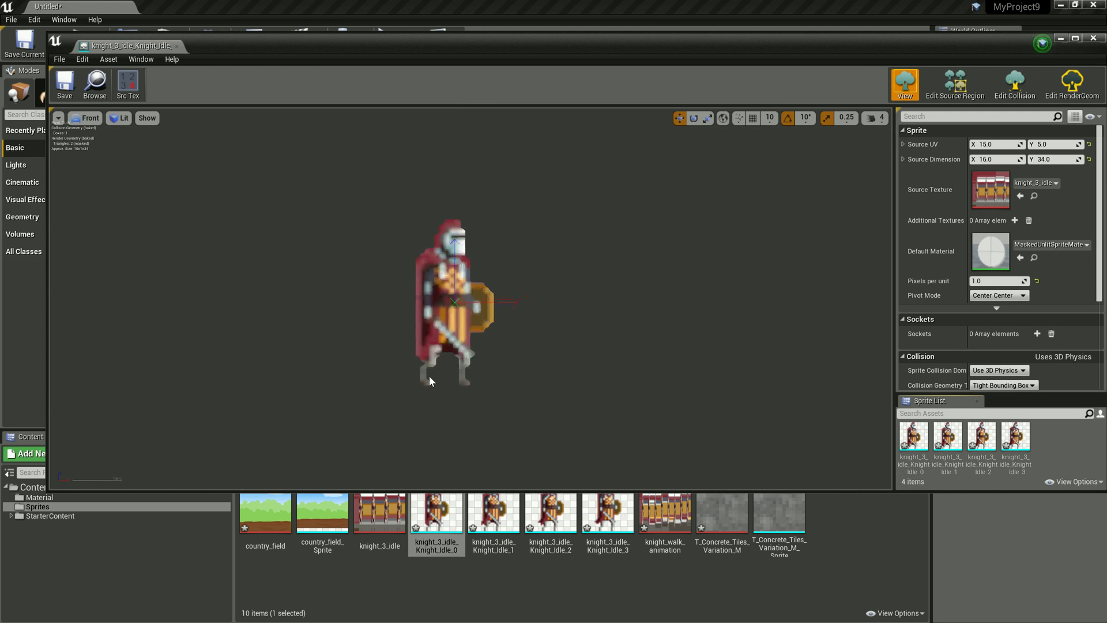
click(955, 84)
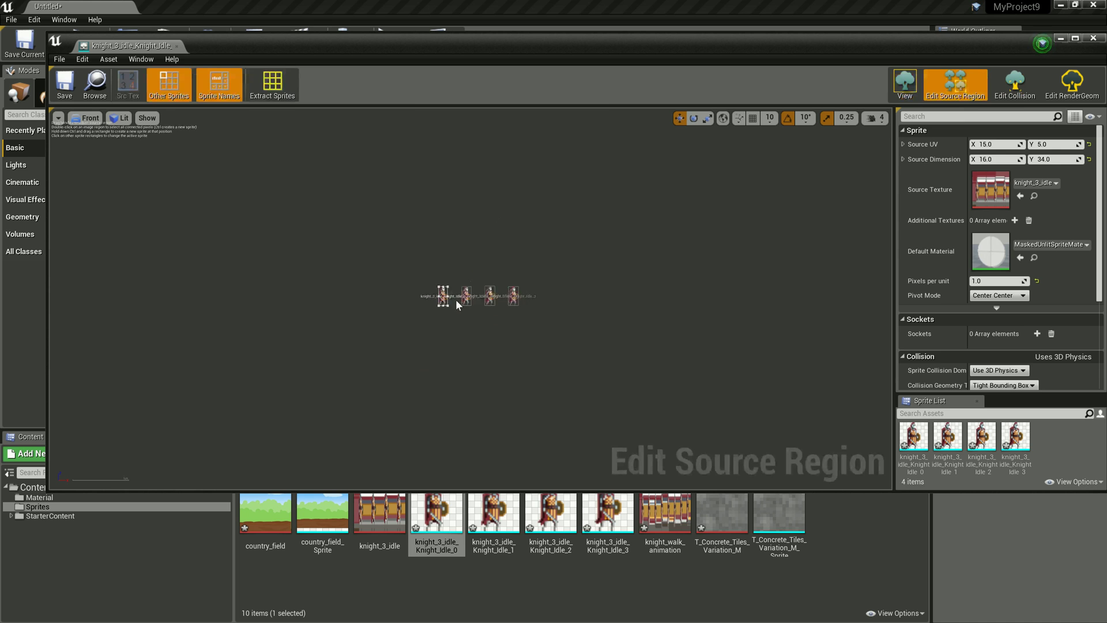
scroll(457, 301, up, 3)
scroll(455, 300, up, 2)
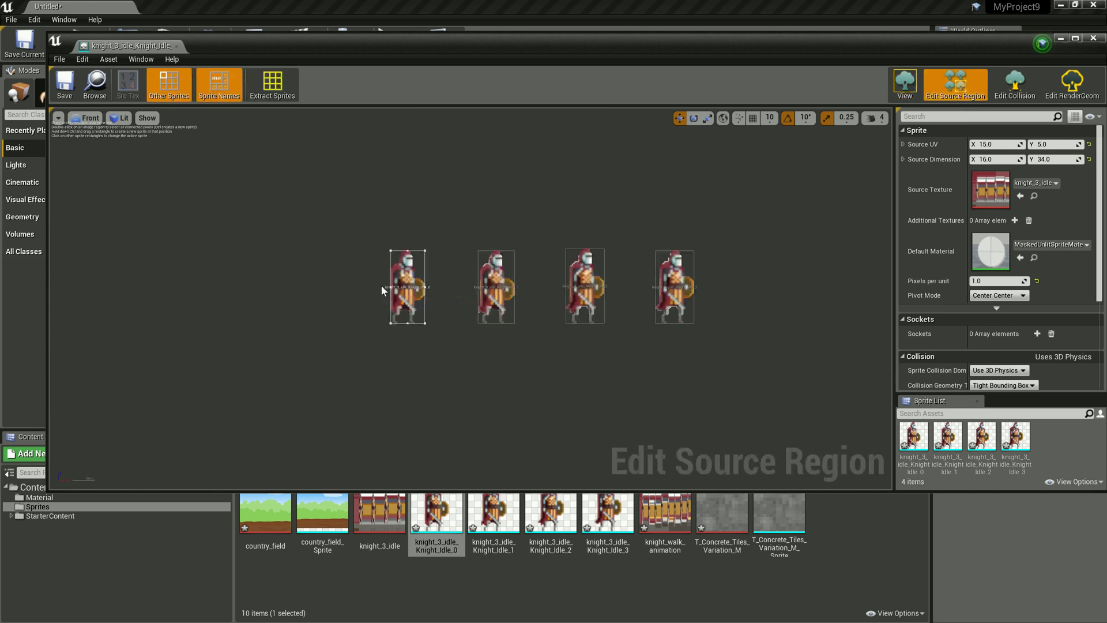
click(1004, 91)
scroll(563, 271, up, 2)
scroll(588, 288, up, 1)
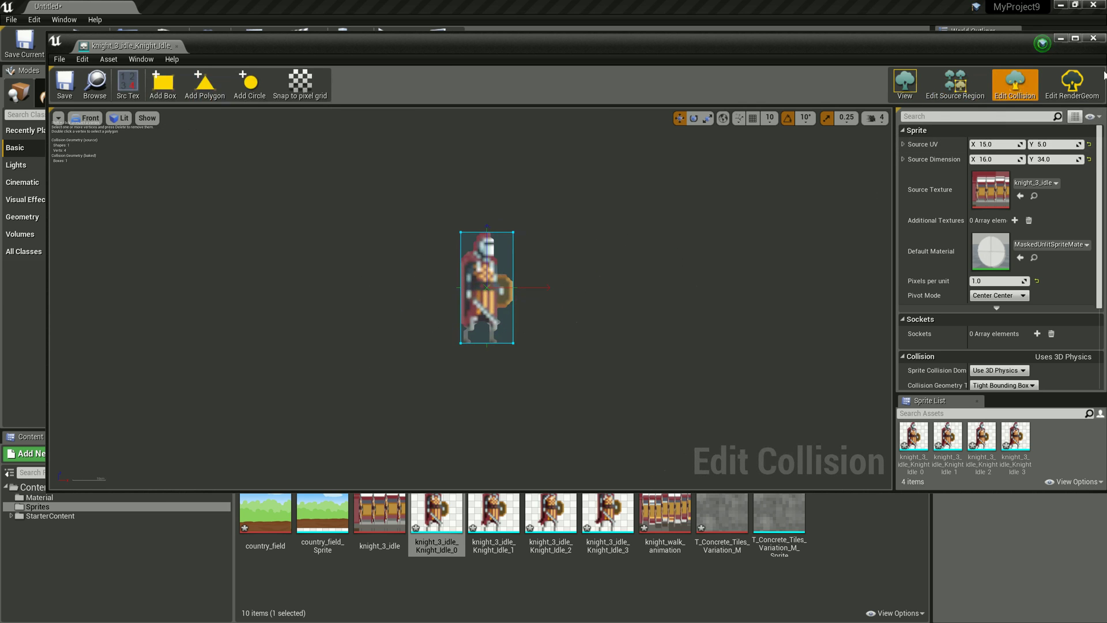
click(1078, 83)
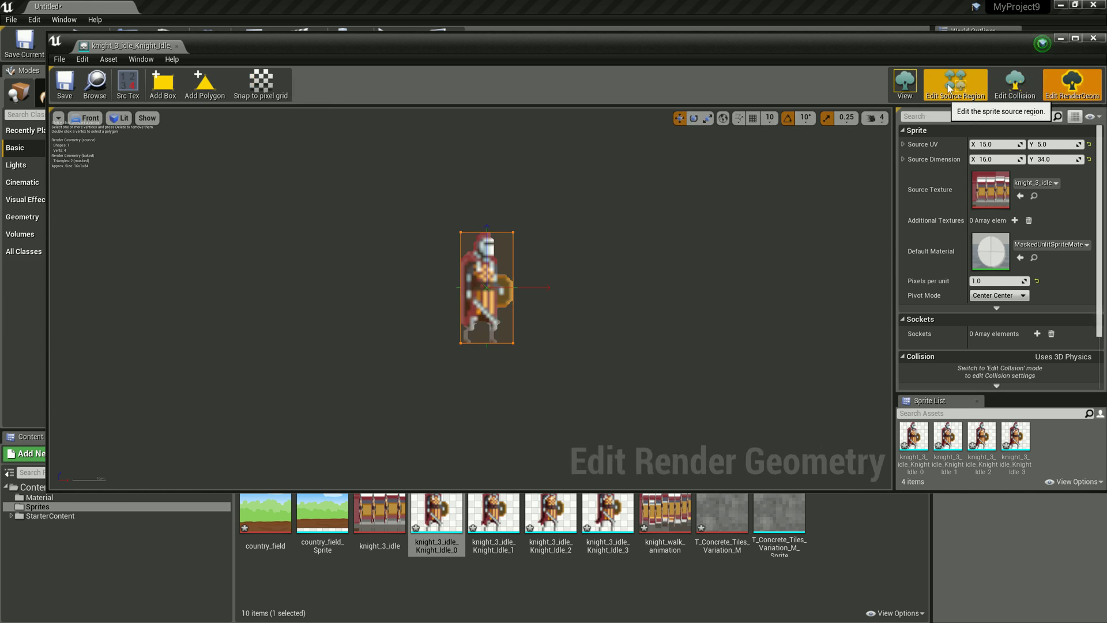
click(1093, 39)
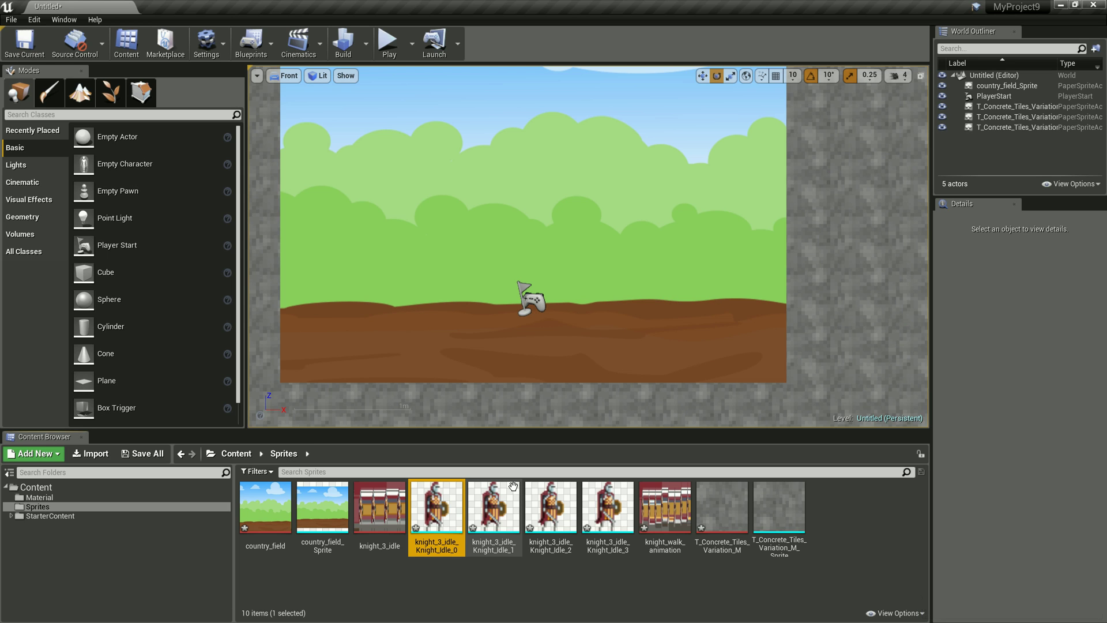
Step: Select the four Knight_Idle sprites, 0 through 3, together in the Content Browser
shift+click(625, 496)
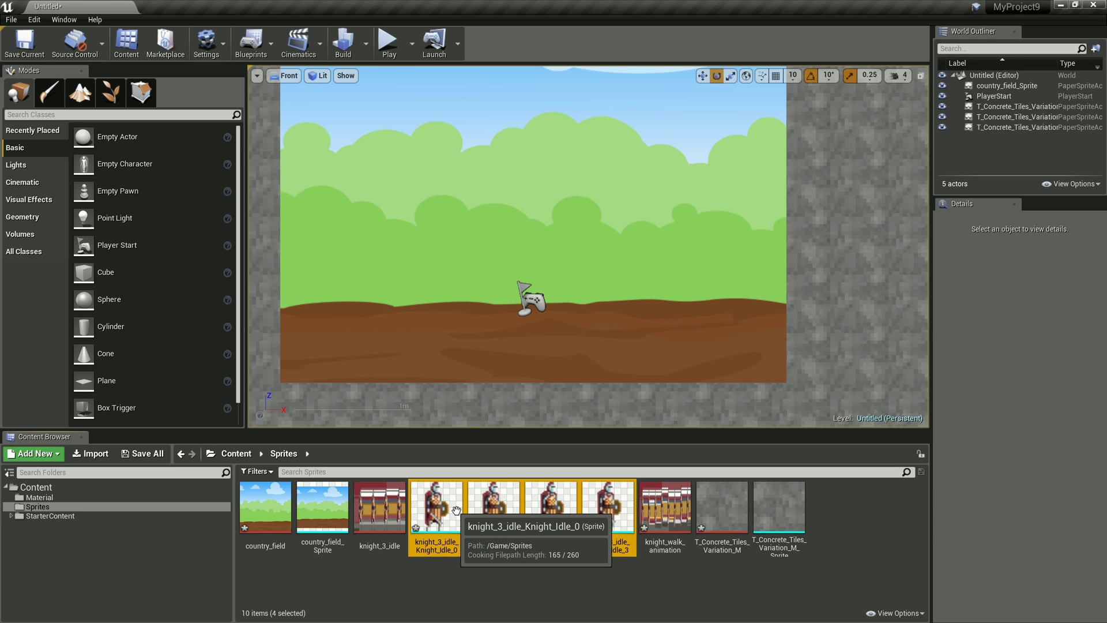
Step: Create the knight_3_idle_Knight_Idle flipbook from the four selected sprites and select it
right_click(456, 510)
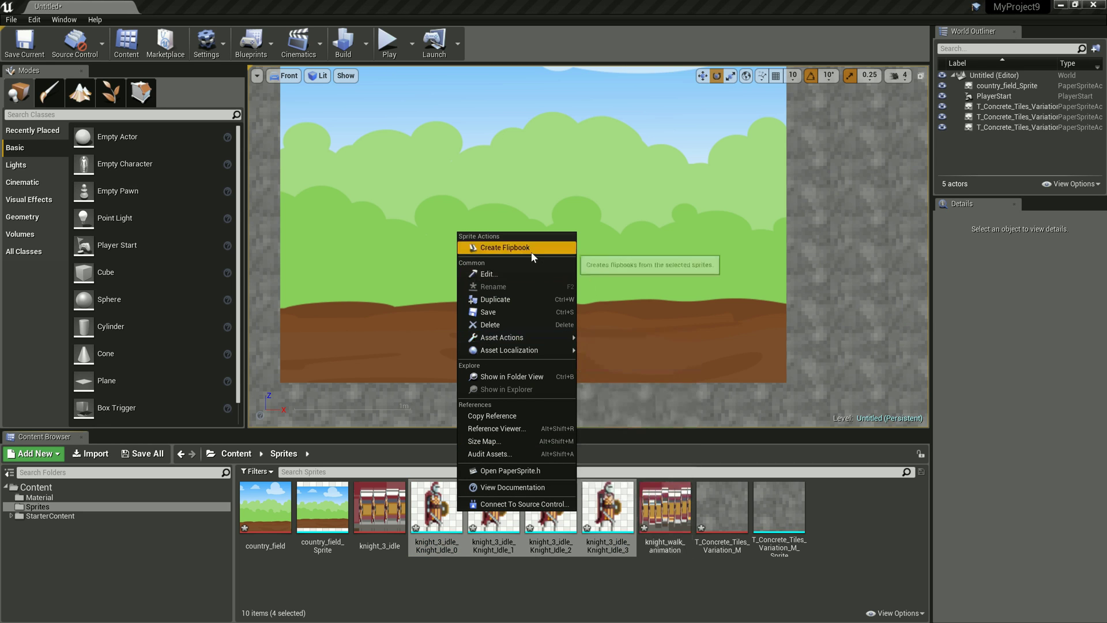
click(554, 247)
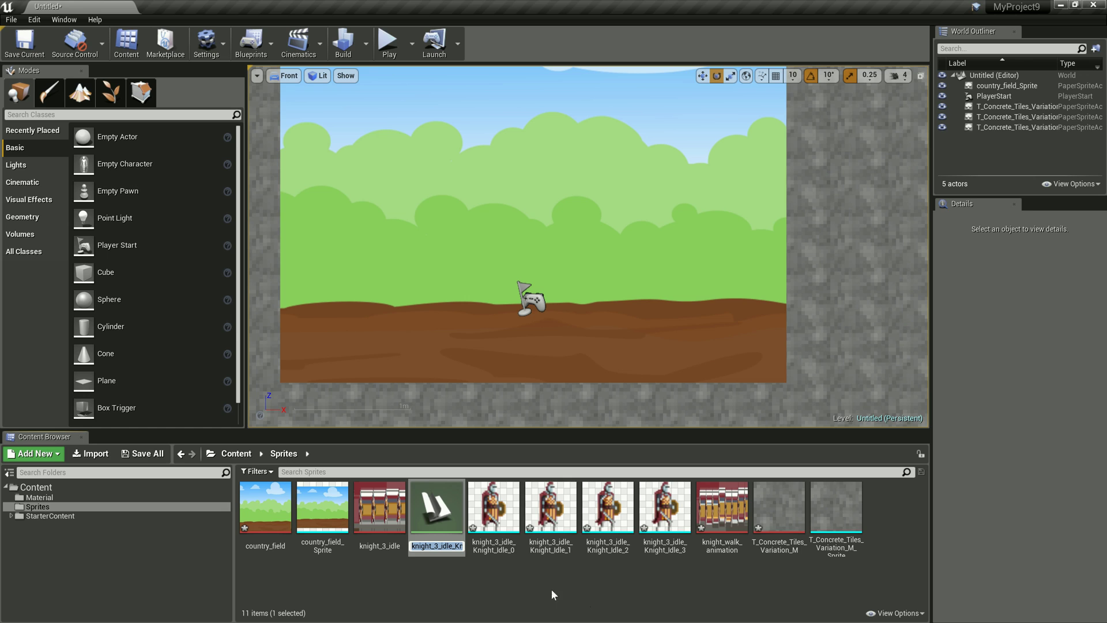
key(Return)
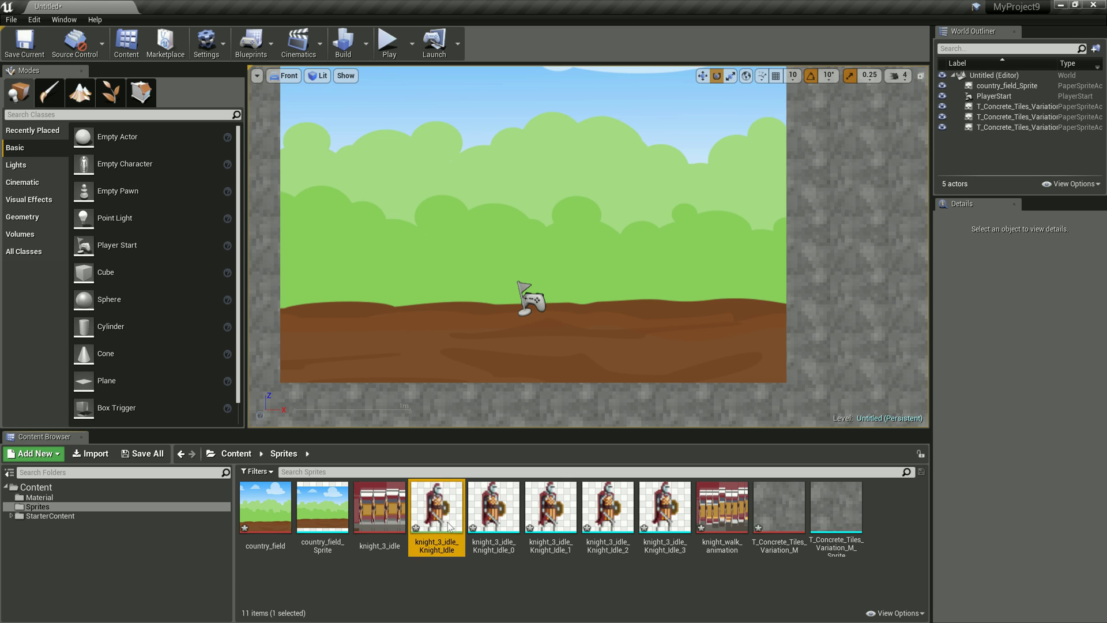
click(497, 586)
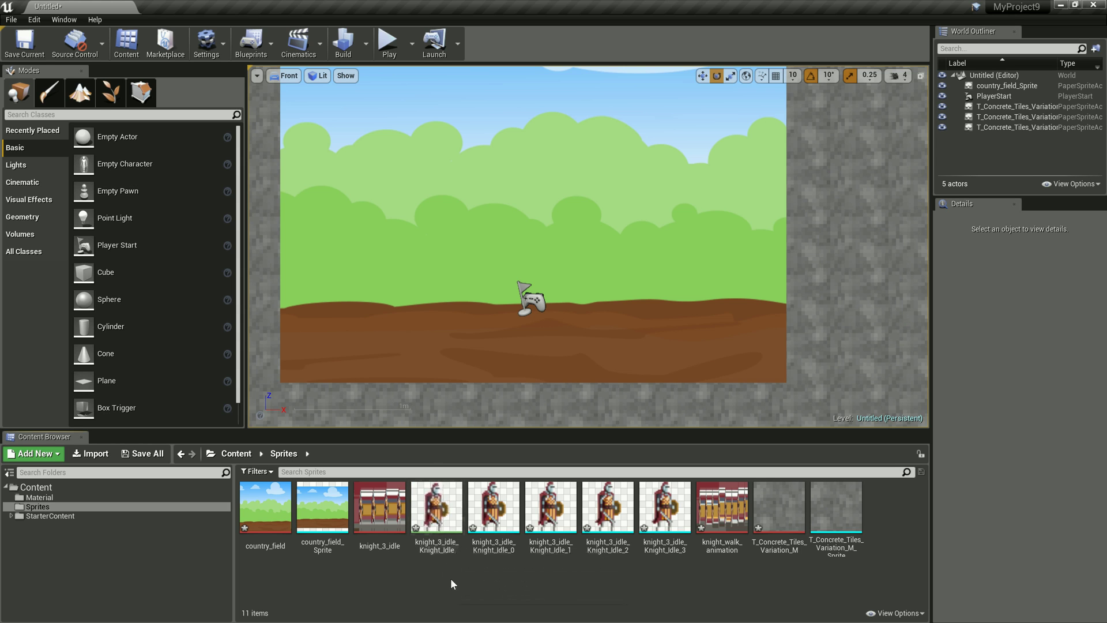
click(444, 512)
Step: Inspect key frames 0 and 1 in the flipbook editor, undoing a trial 5-frame stretch
double_click(444, 512)
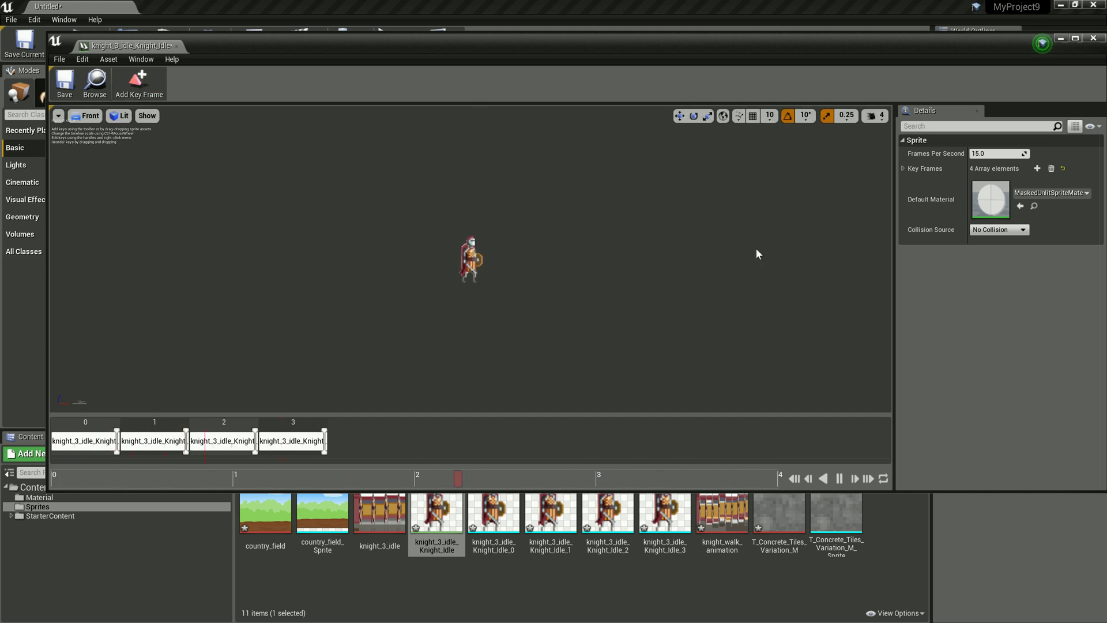
click(903, 168)
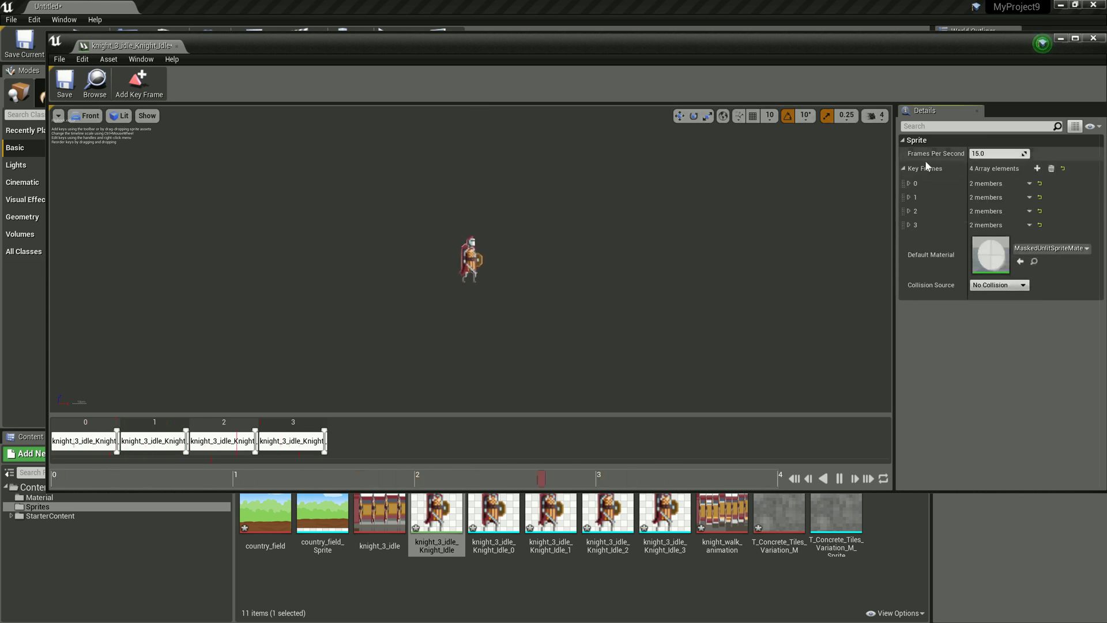
click(909, 183)
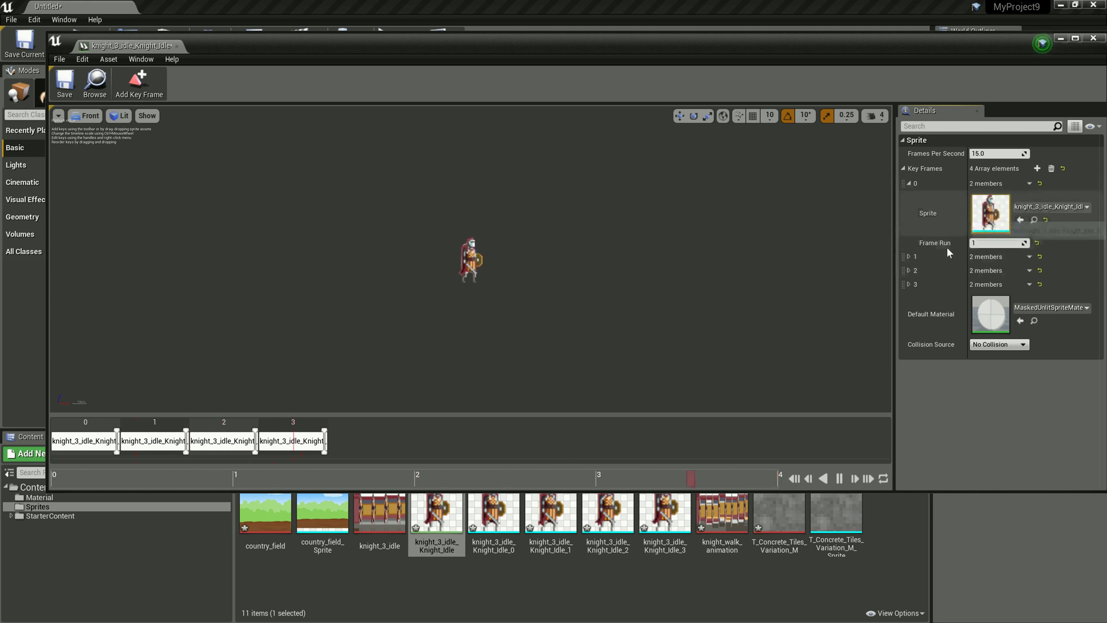
click(1046, 208)
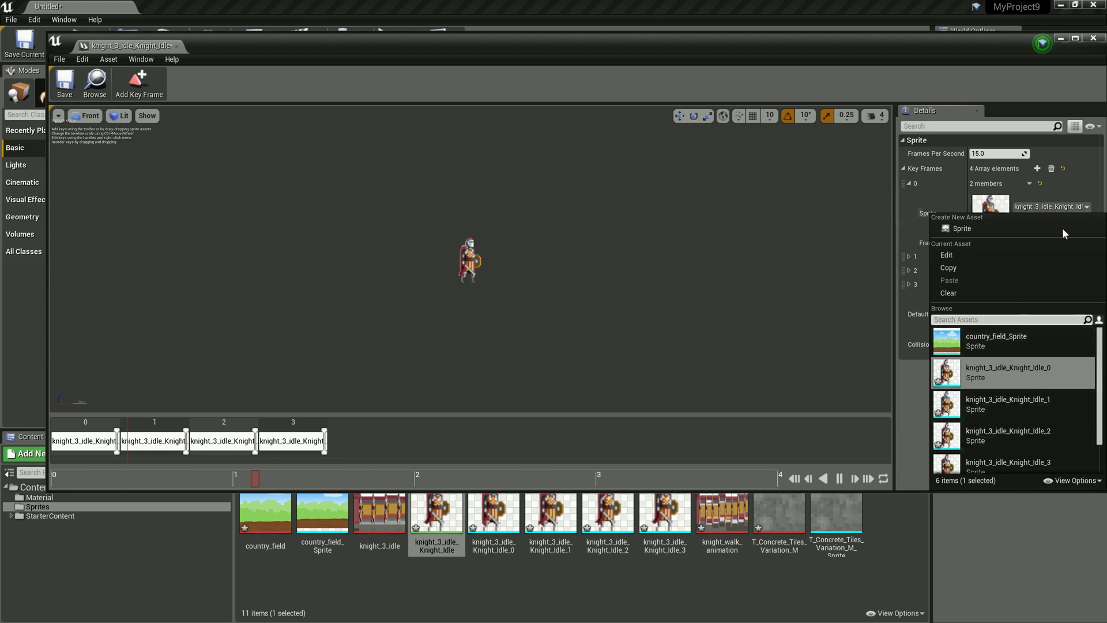
click(919, 225)
click(909, 256)
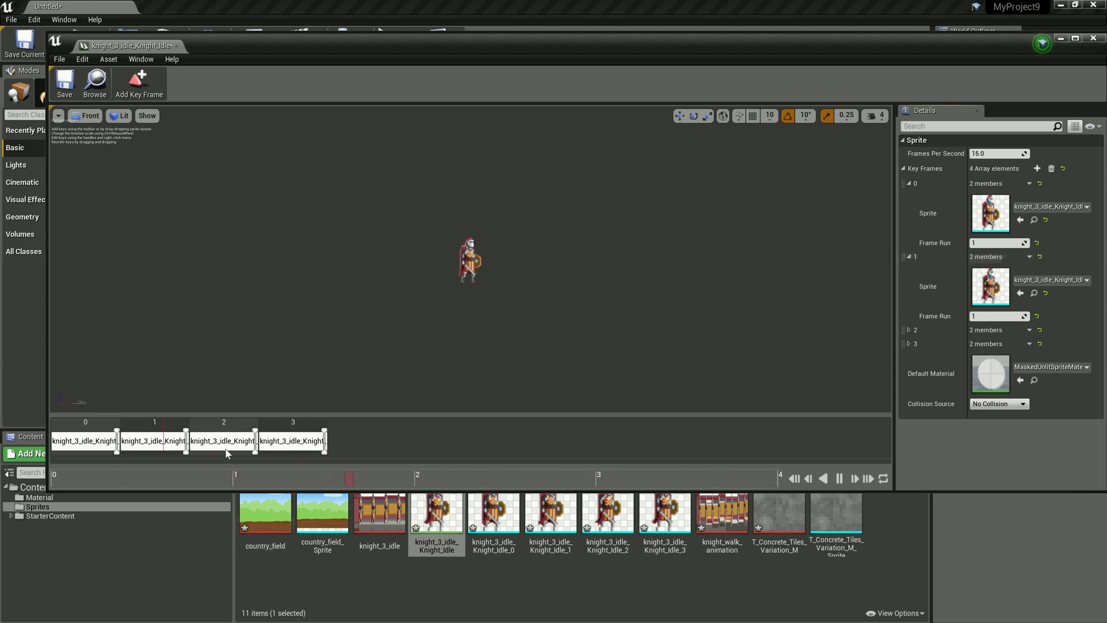
drag(151, 434, 297, 431)
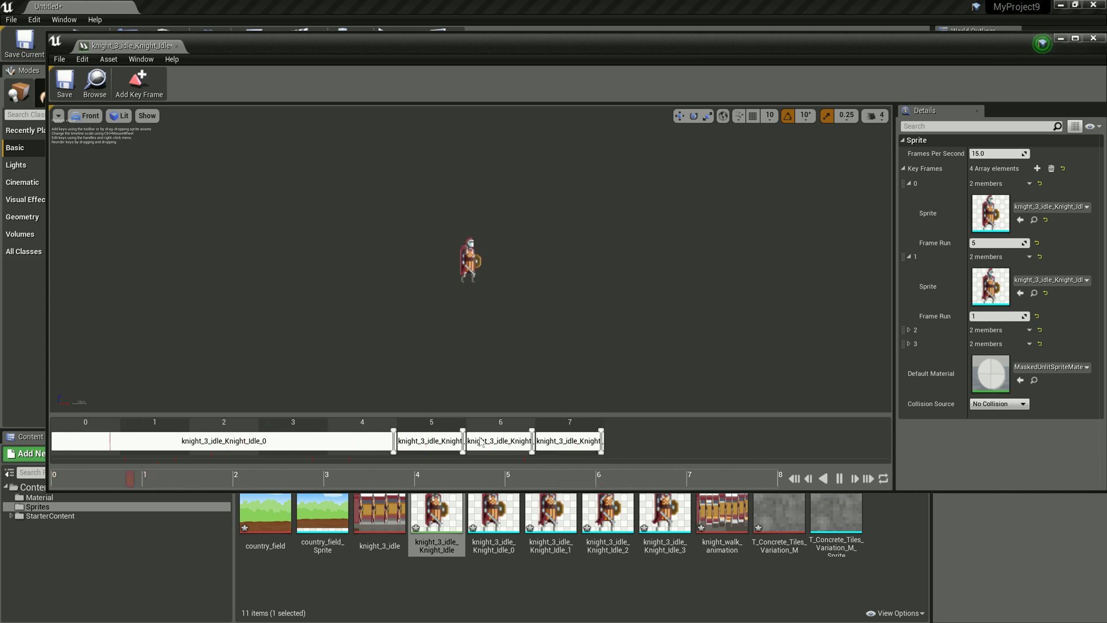
key(ctrl+z)
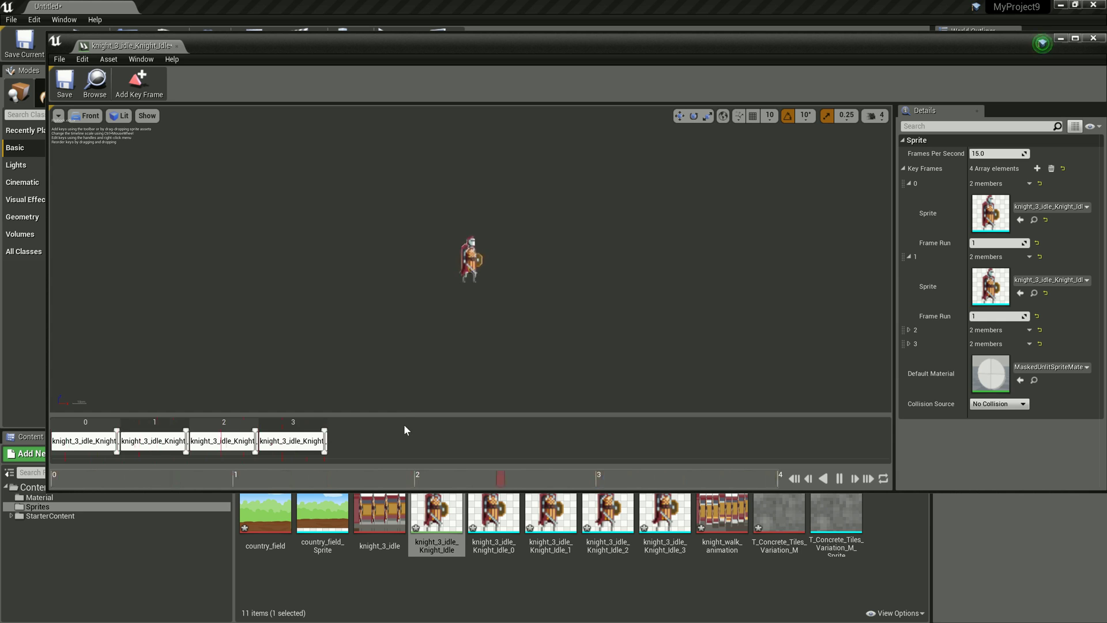
click(903, 168)
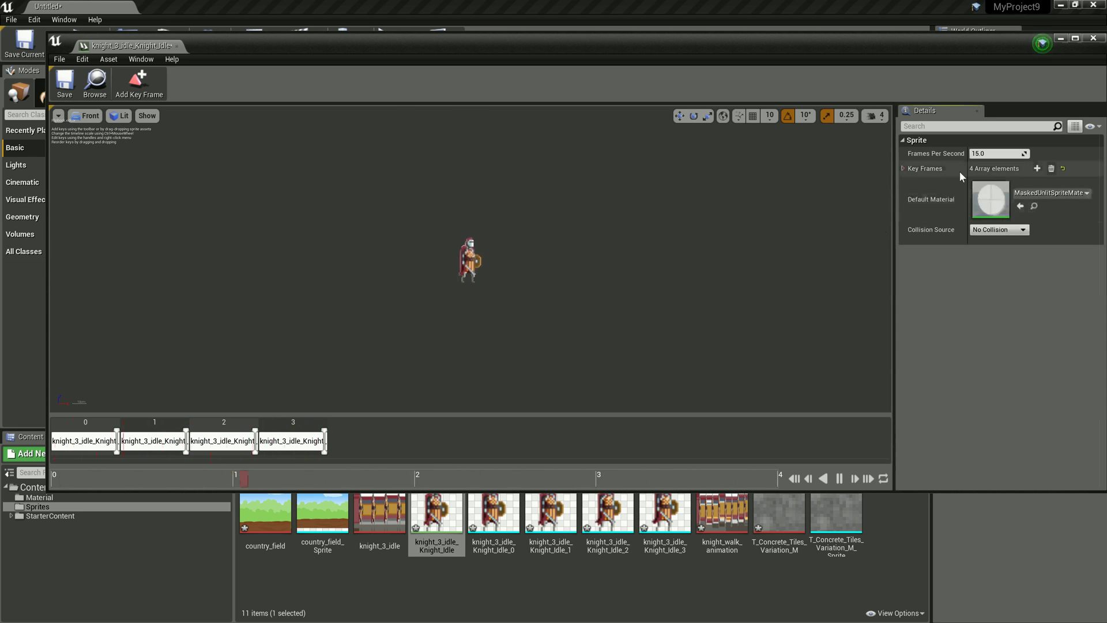
Step: Set the idle flipbook to 7 frames per second, save it, and close the editor
click(991, 154)
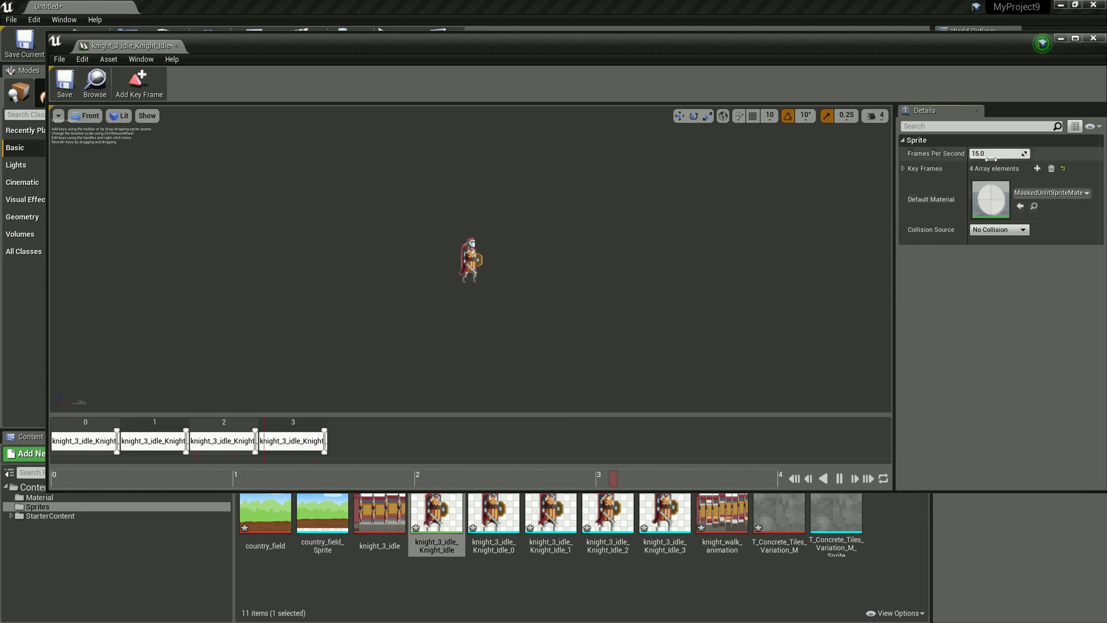
text(5.0)
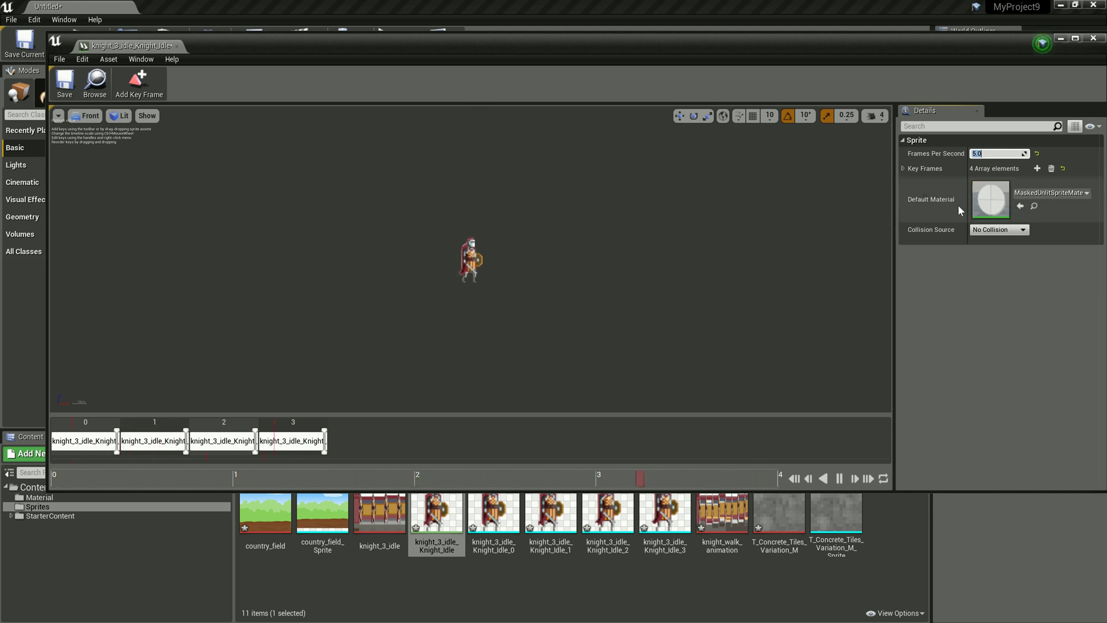
text(7.0)
key(Return)
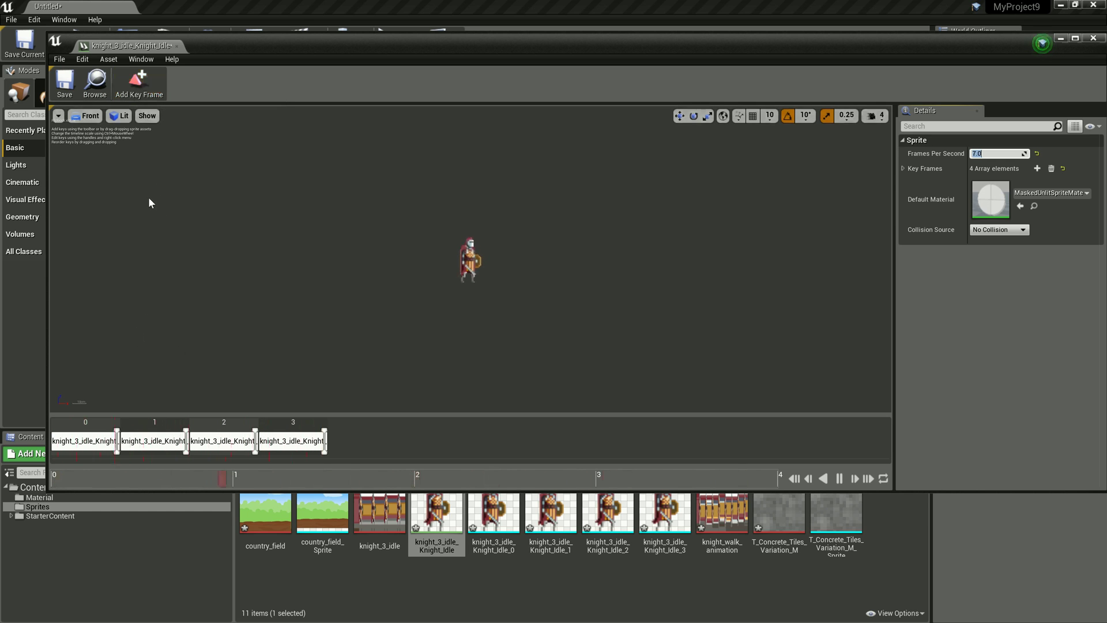
click(60, 95)
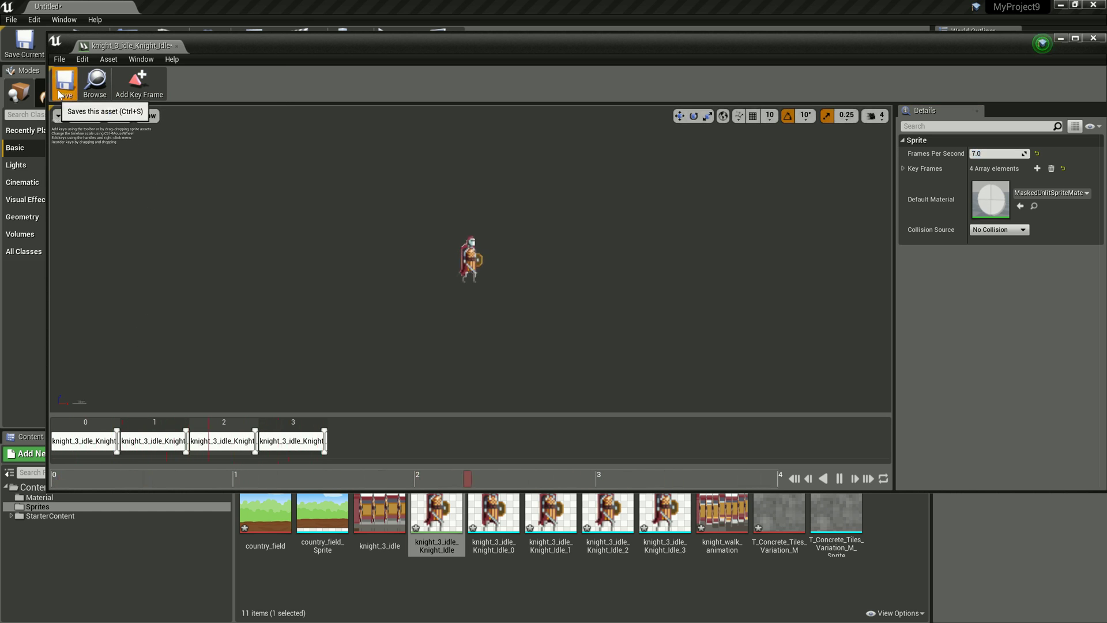
click(1093, 36)
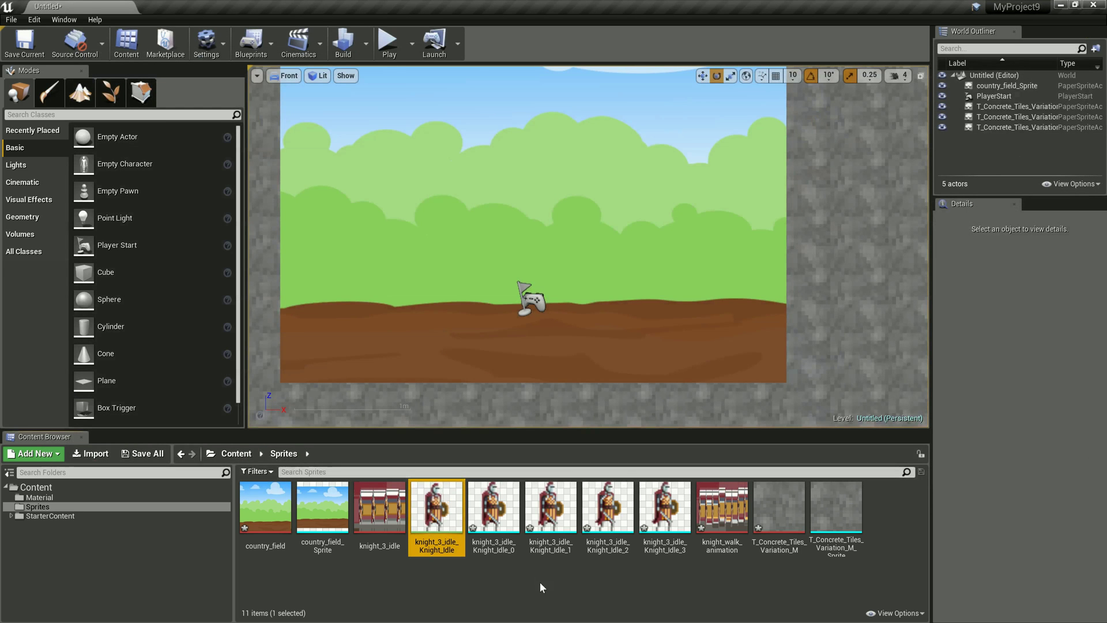
Step: Clear the selection and select the 336×42 knight_walk_animation texture
click(494, 573)
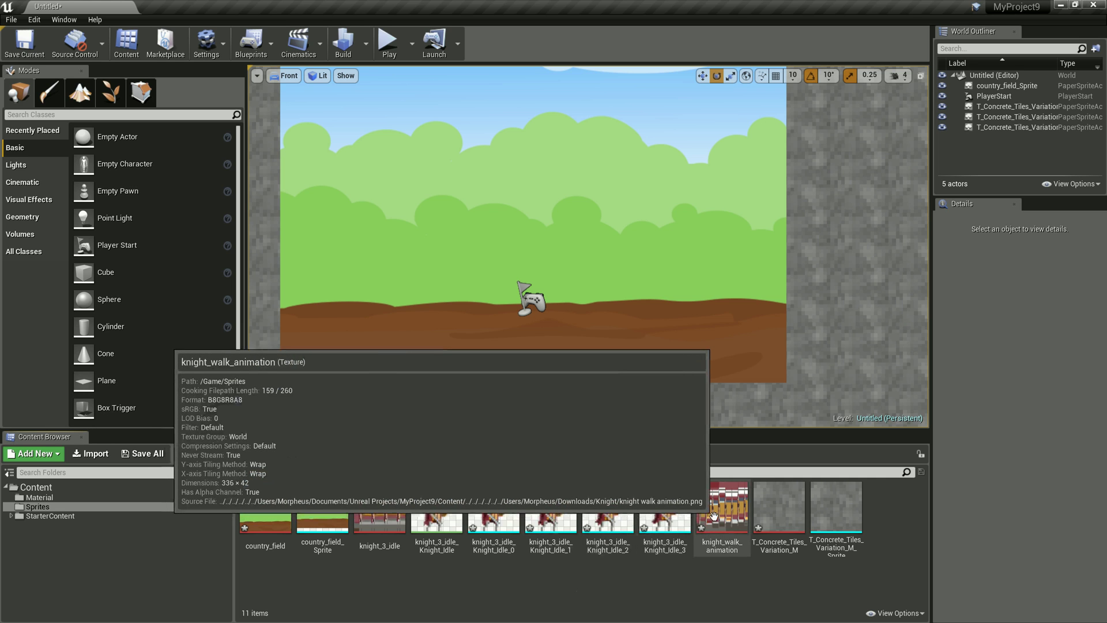
click(713, 515)
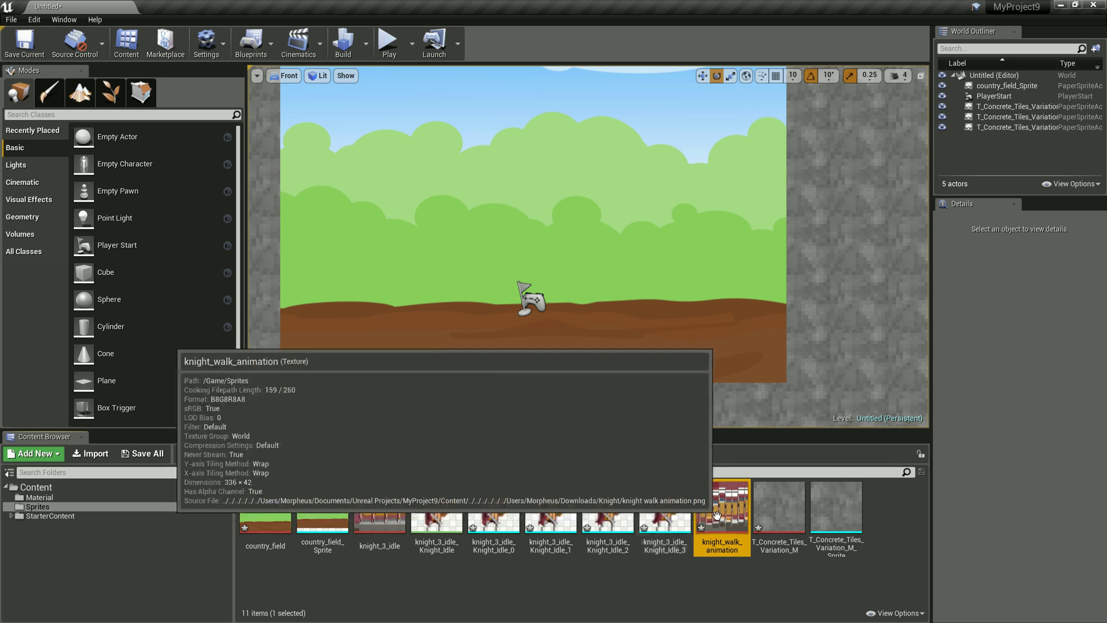
Step: Extract eight sprites from knight_walk_animation using the naming template Knight_Walk_{0}
right_click(719, 510)
mouse_move(798, 218)
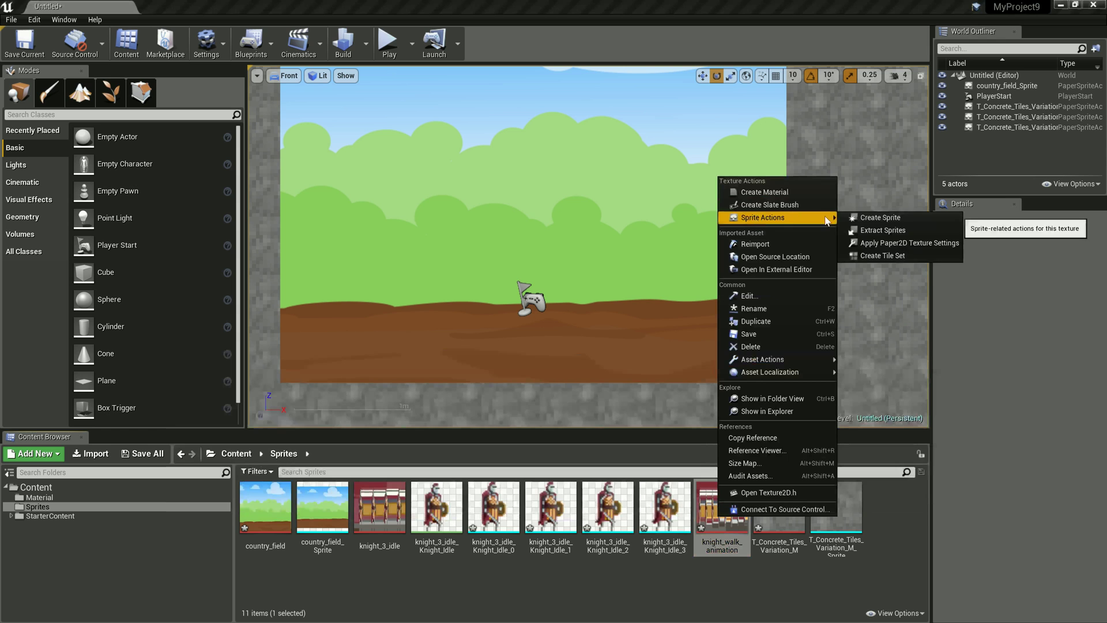
click(886, 234)
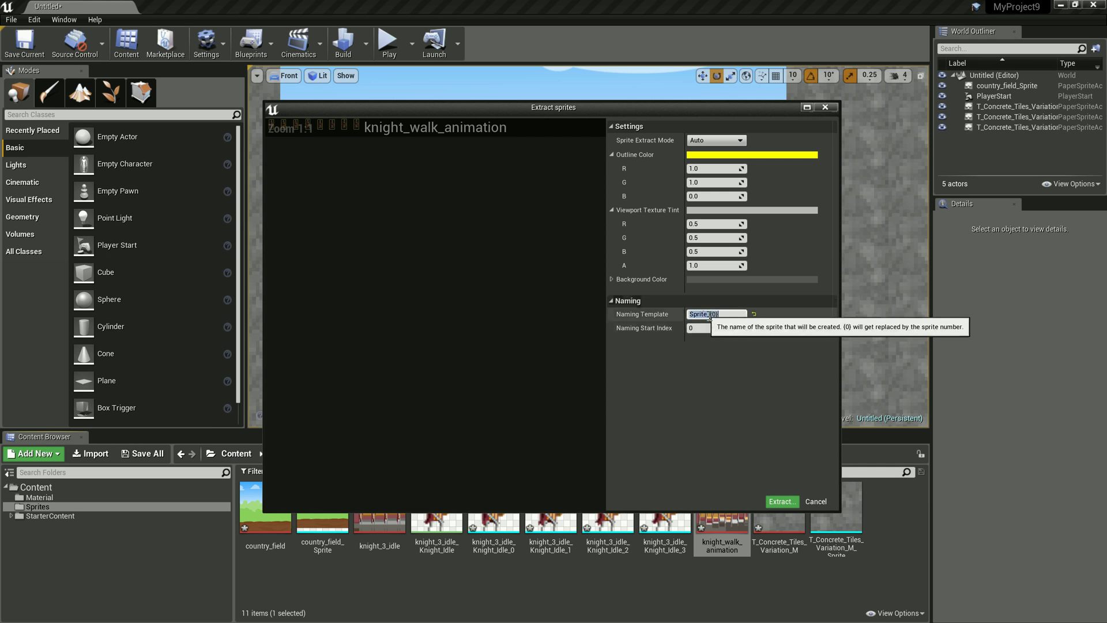
key(shift+Home)
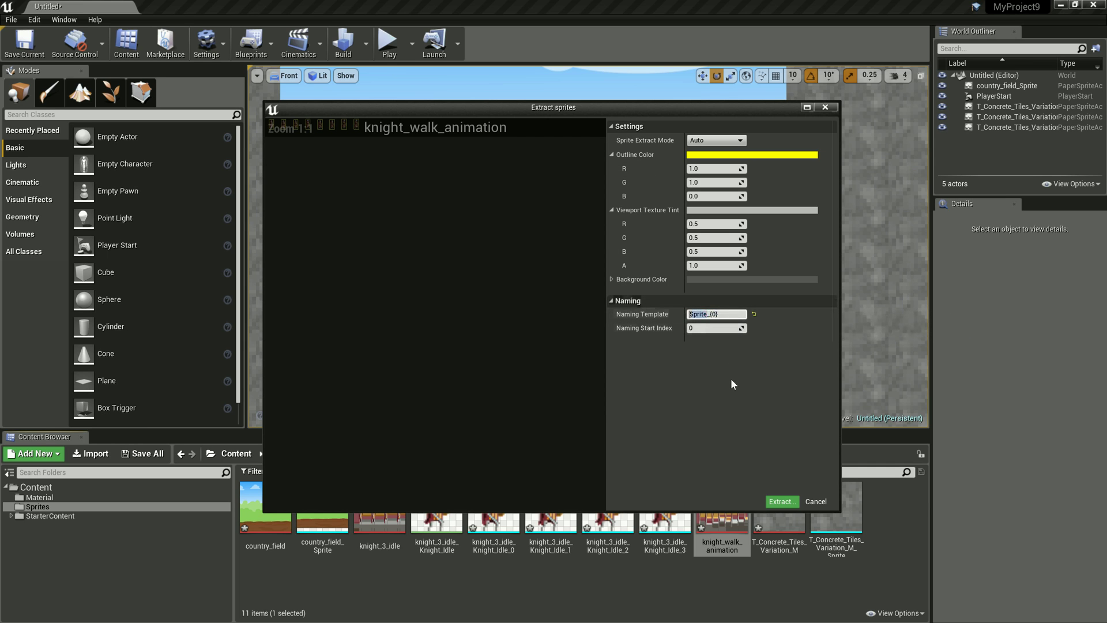
text(Knight)
text(_Walk)
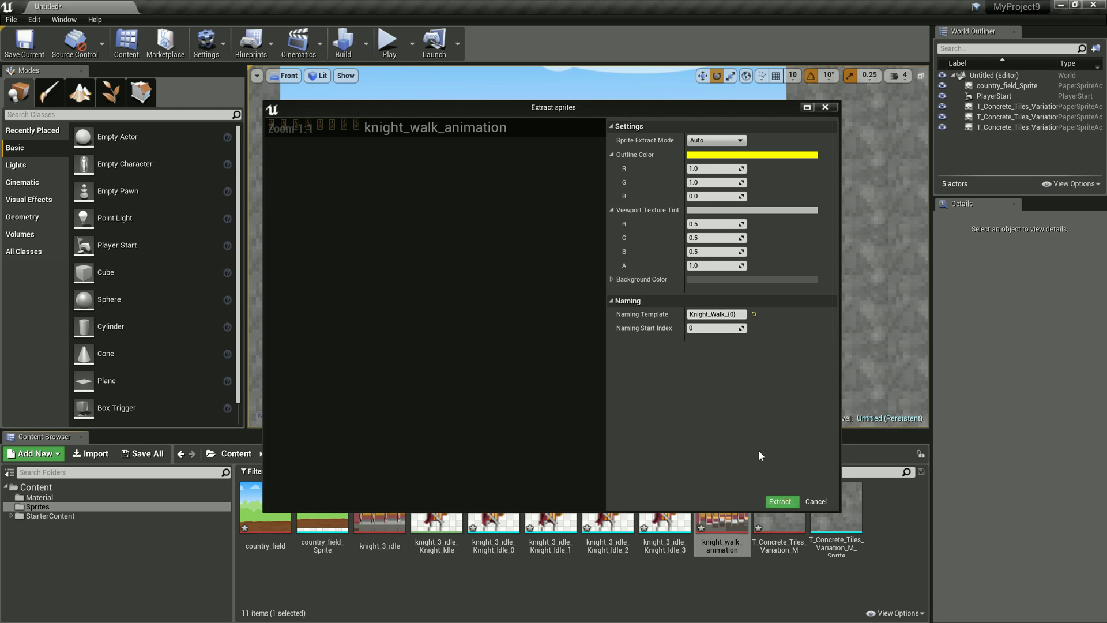
click(782, 501)
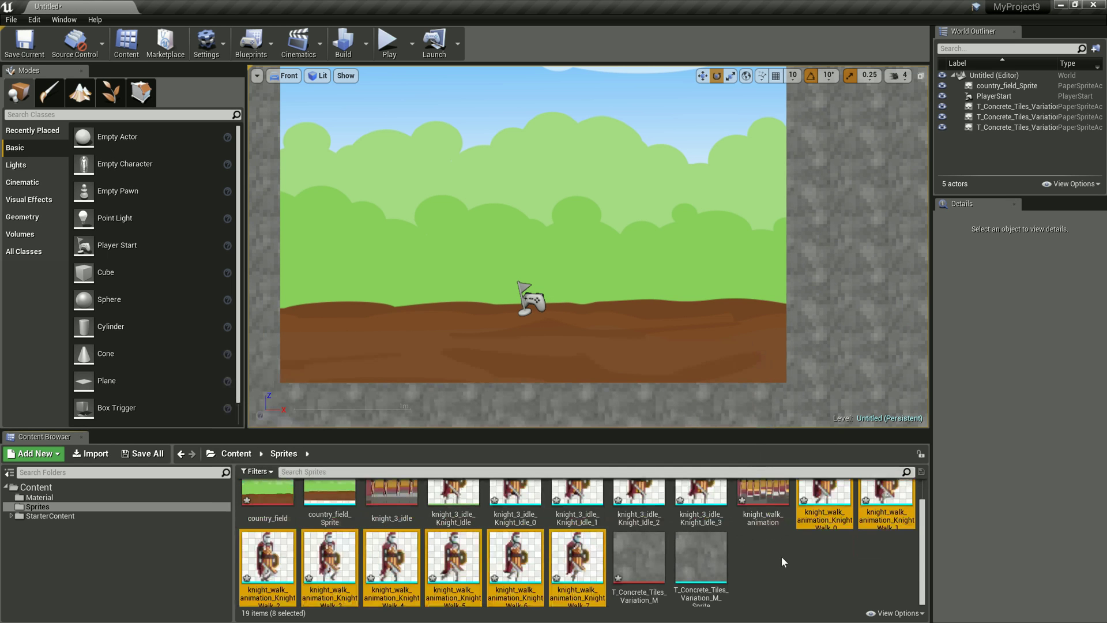
Step: Create the knight_walk_animation_Knight_Walk flipbook from the eight selected walk sprites and open it
right_click(819, 518)
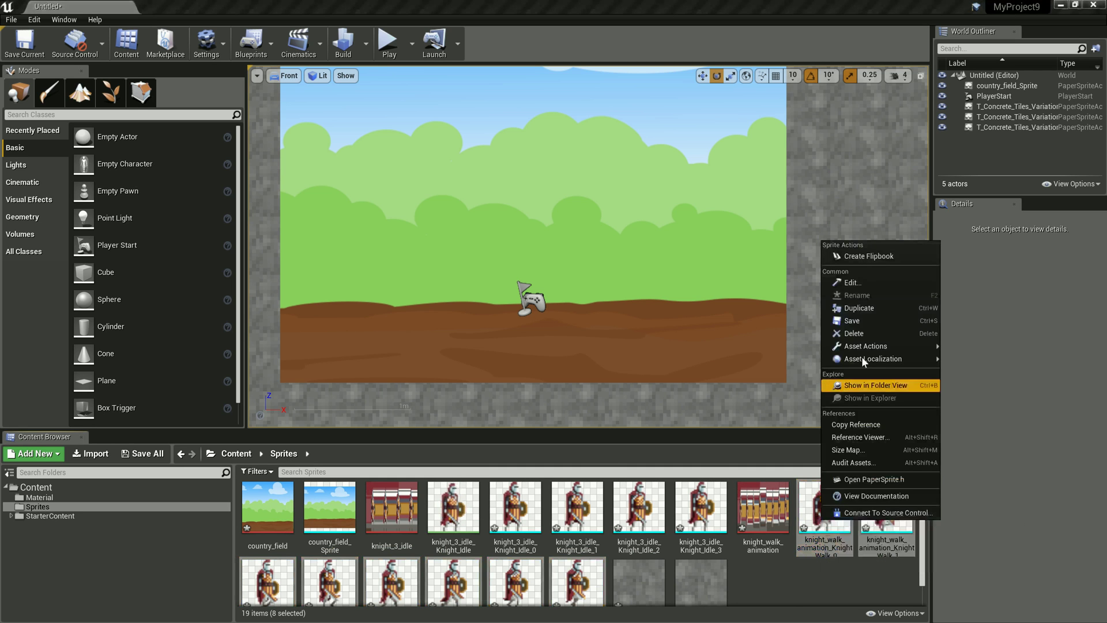
click(867, 256)
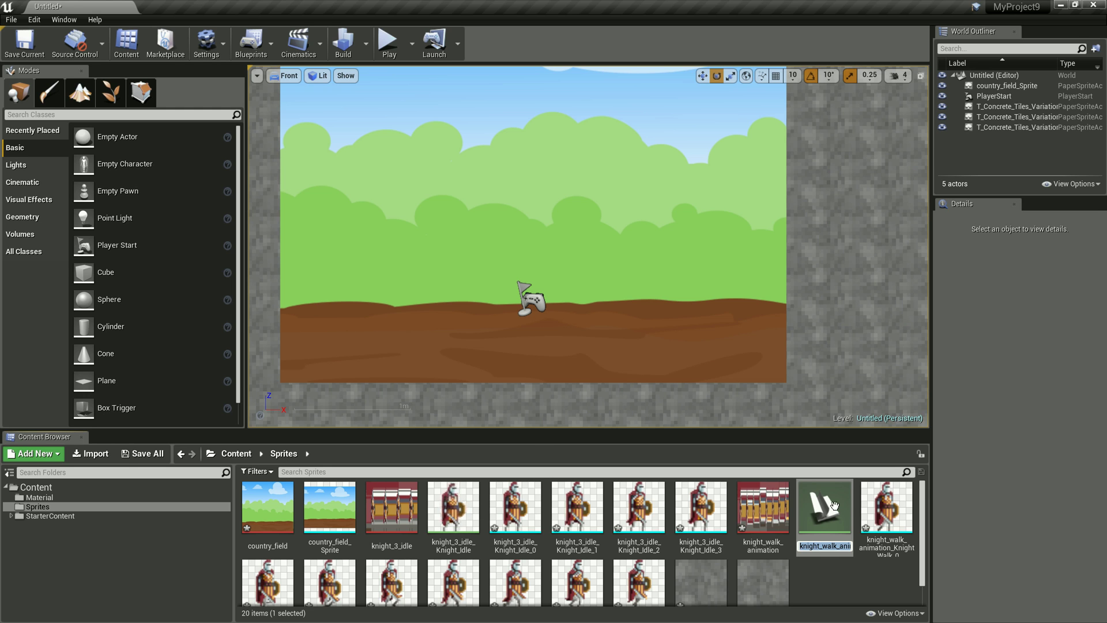
double_click(834, 505)
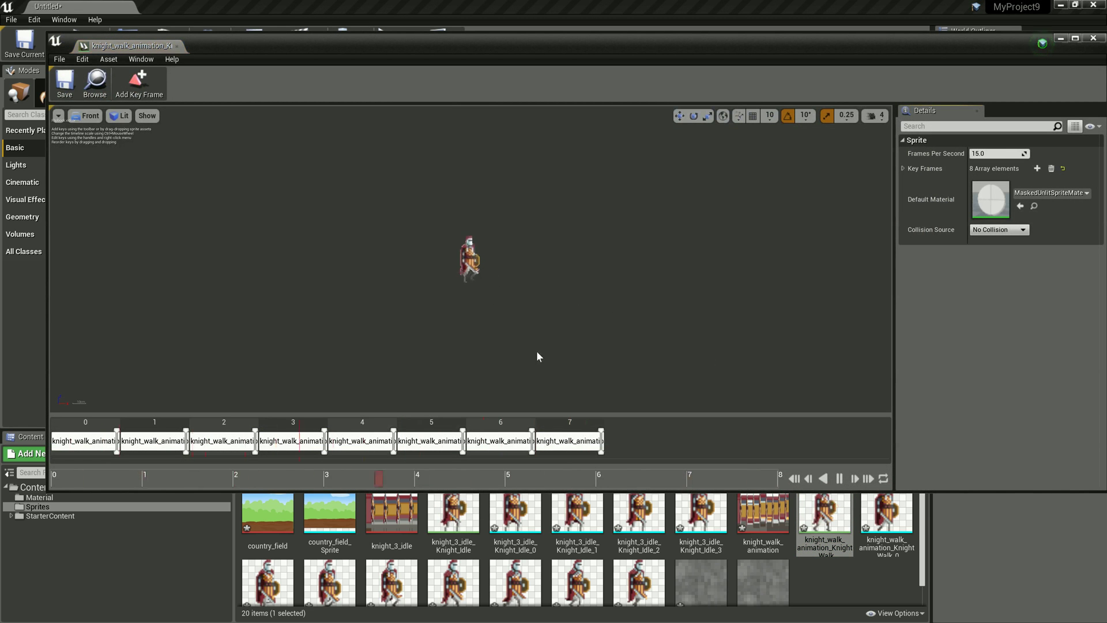
Step: Set the walk flipbook to 10 frames per second and return to the level editor
click(994, 154)
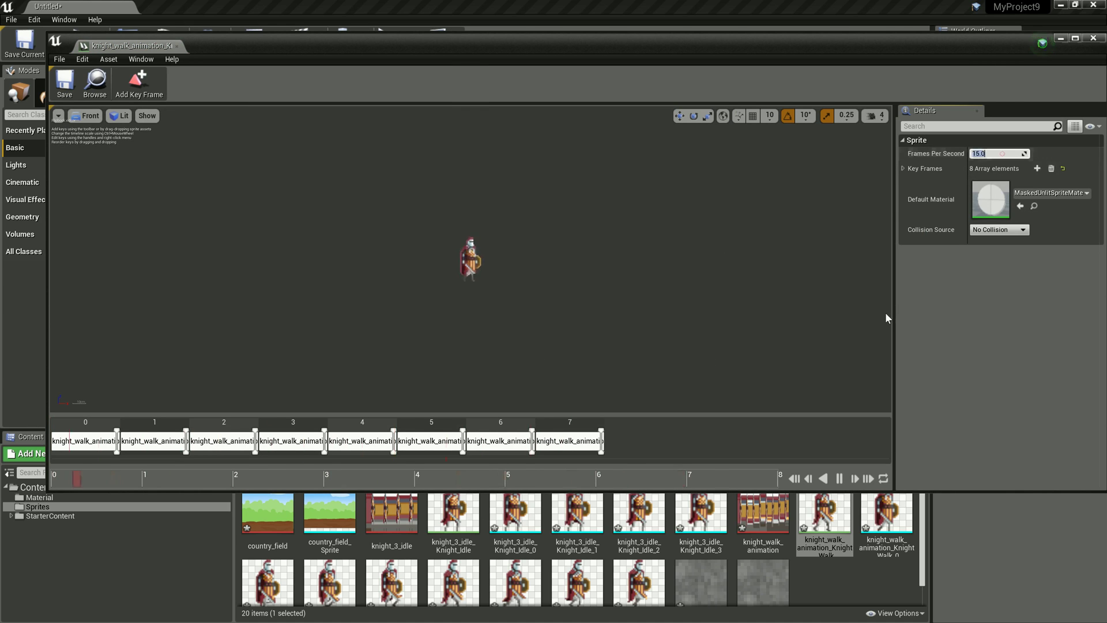
text(10)
key(Return)
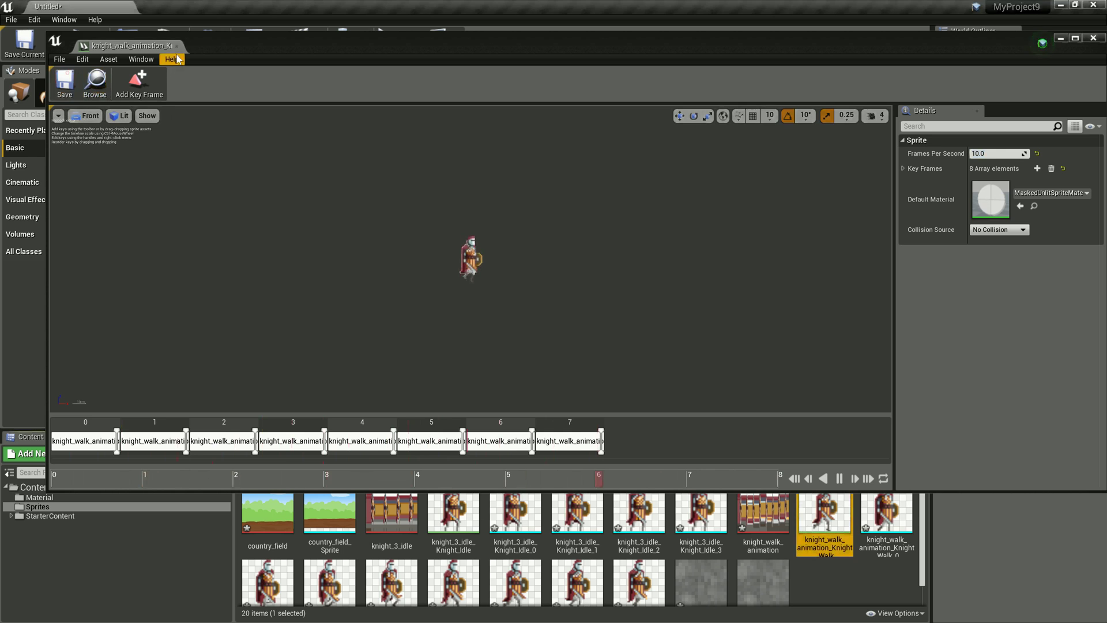
click(832, 579)
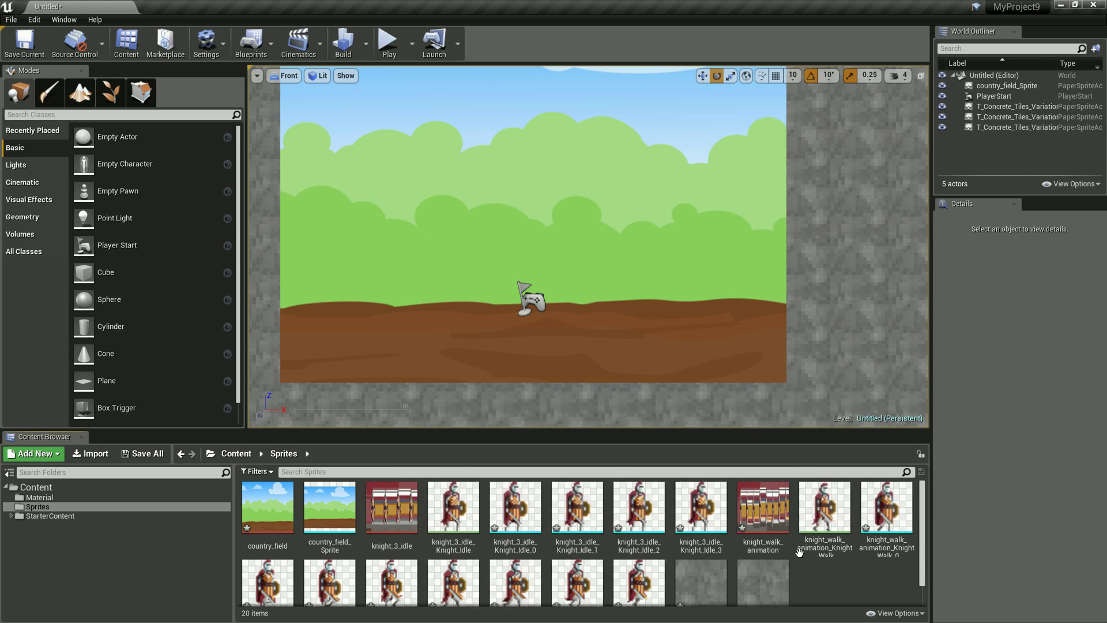
Step: Drop the walk flipbook right of the field's centre and scale it up to a larger knight
drag(819, 522, 591, 337)
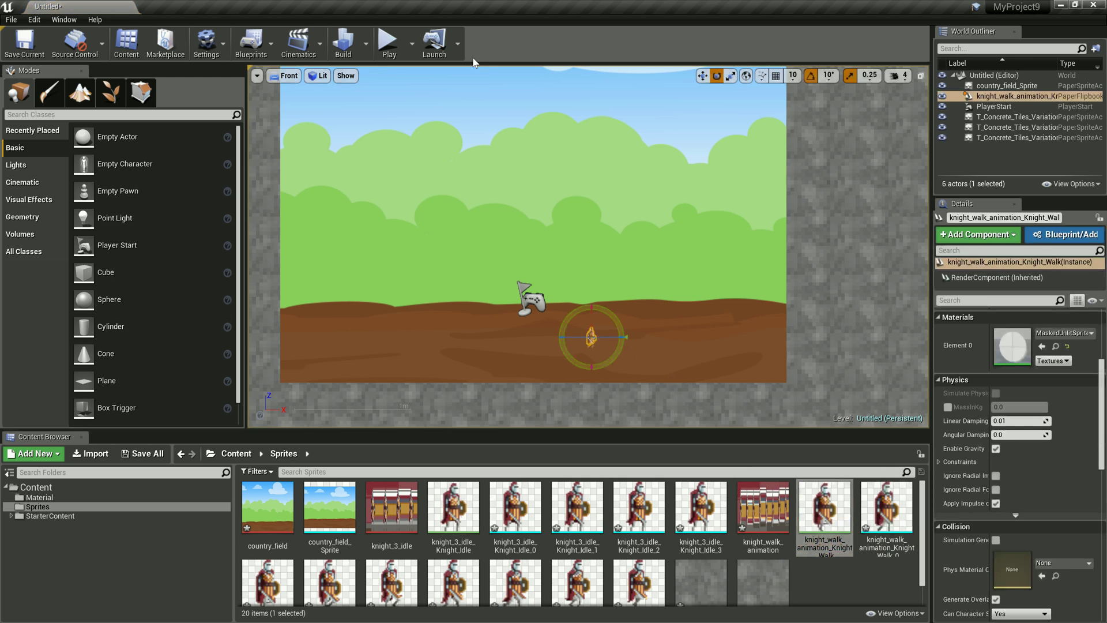
click(731, 77)
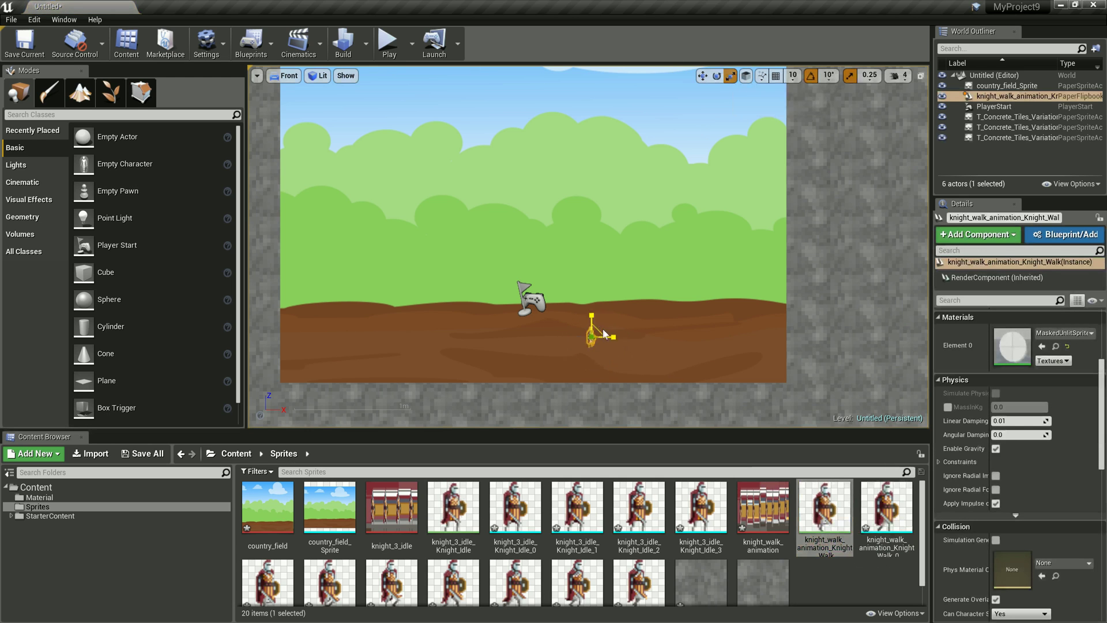
drag(594, 335, 758, 140)
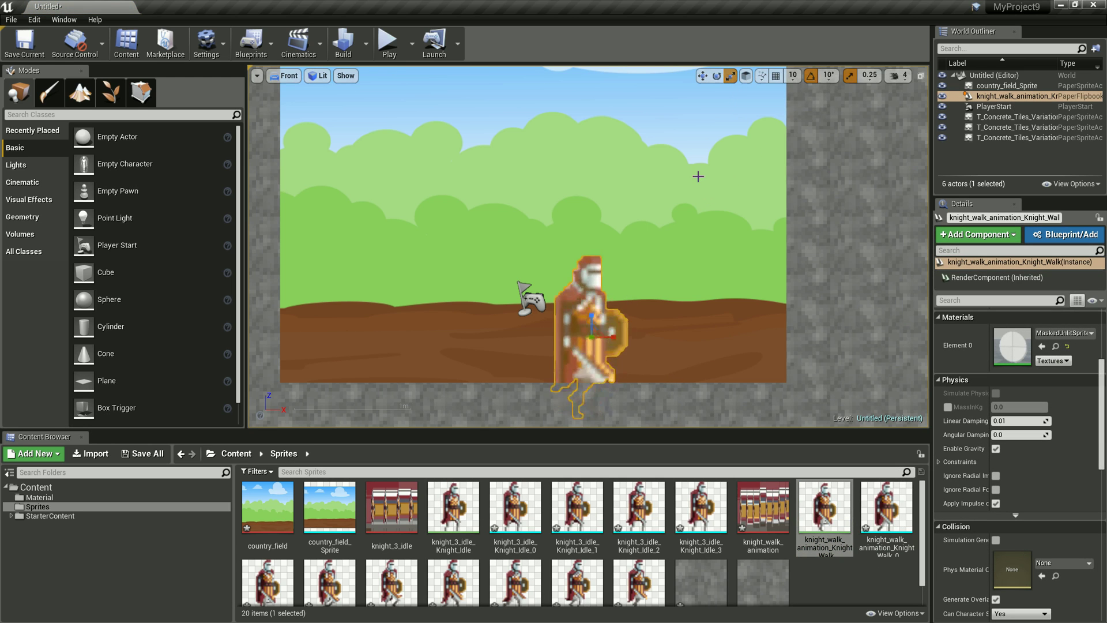
click(702, 75)
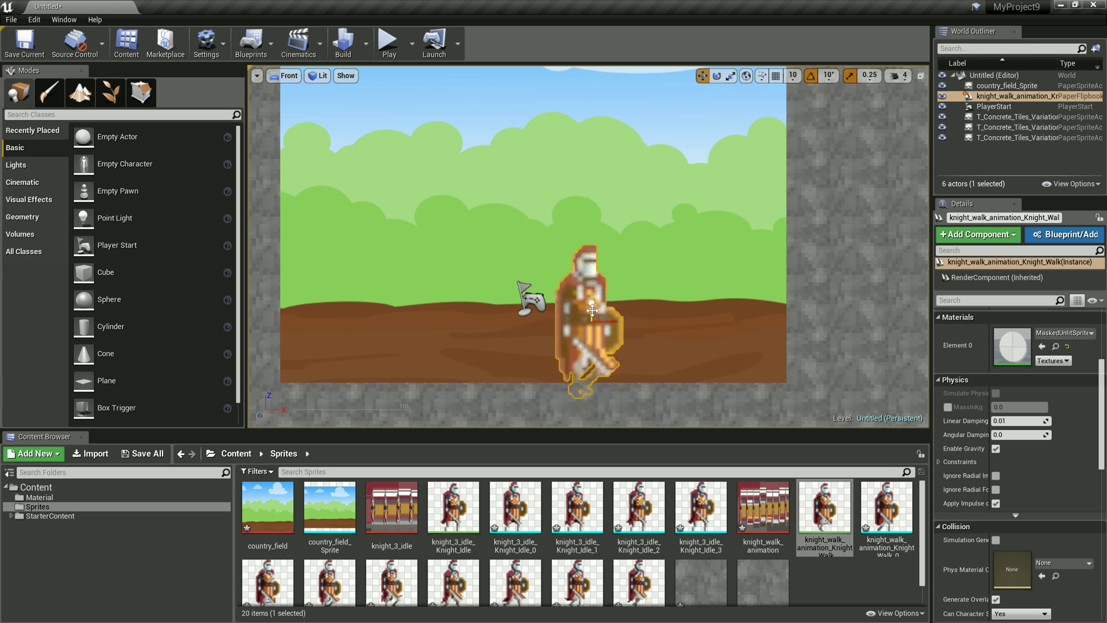
click(638, 350)
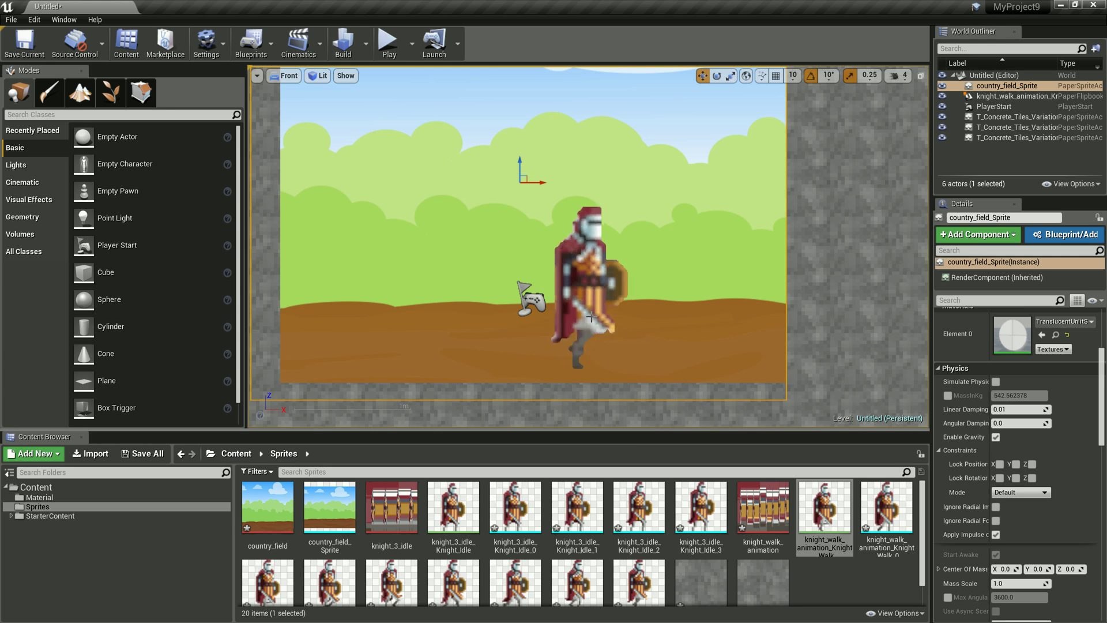
click(572, 326)
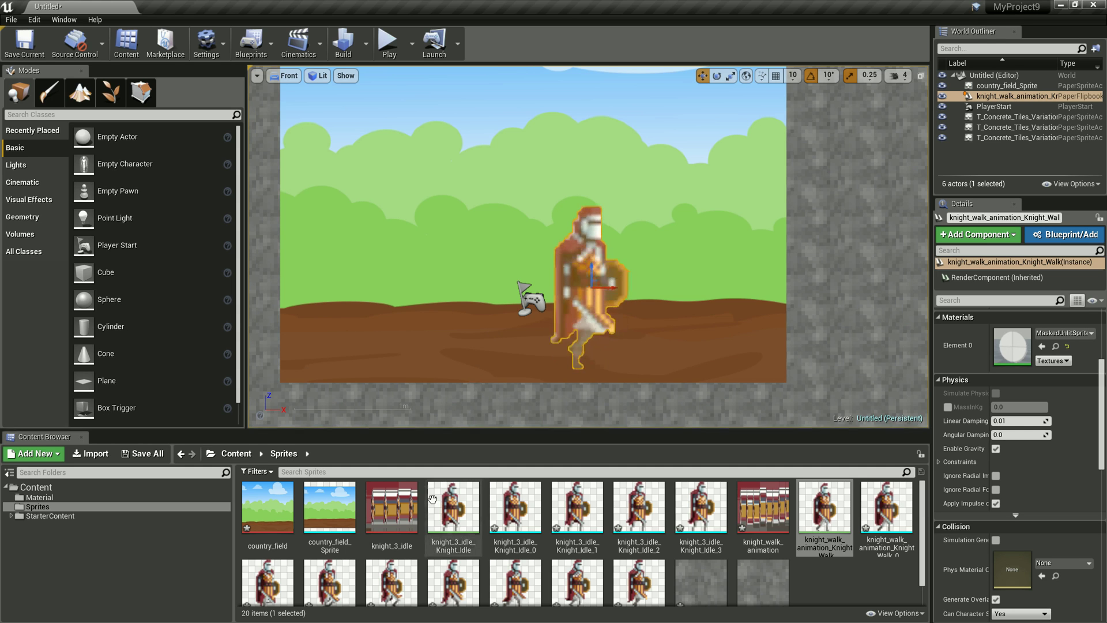
Step: Place knight_3_idle_Knight_Idle left of the walker and scale it up to match the walking knight
drag(453, 510, 421, 333)
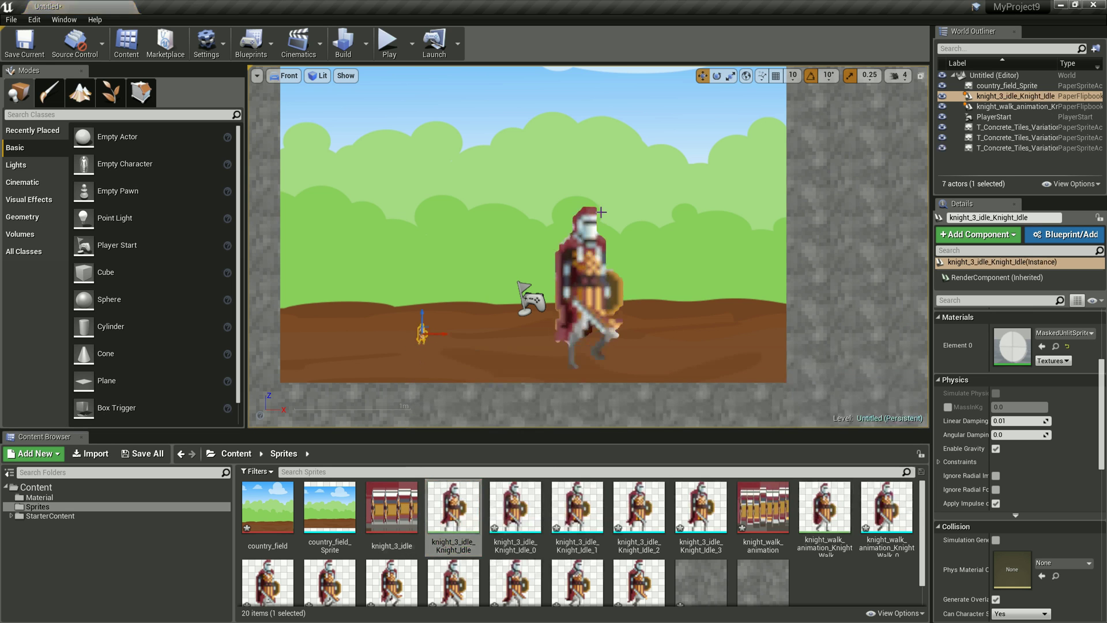
click(731, 75)
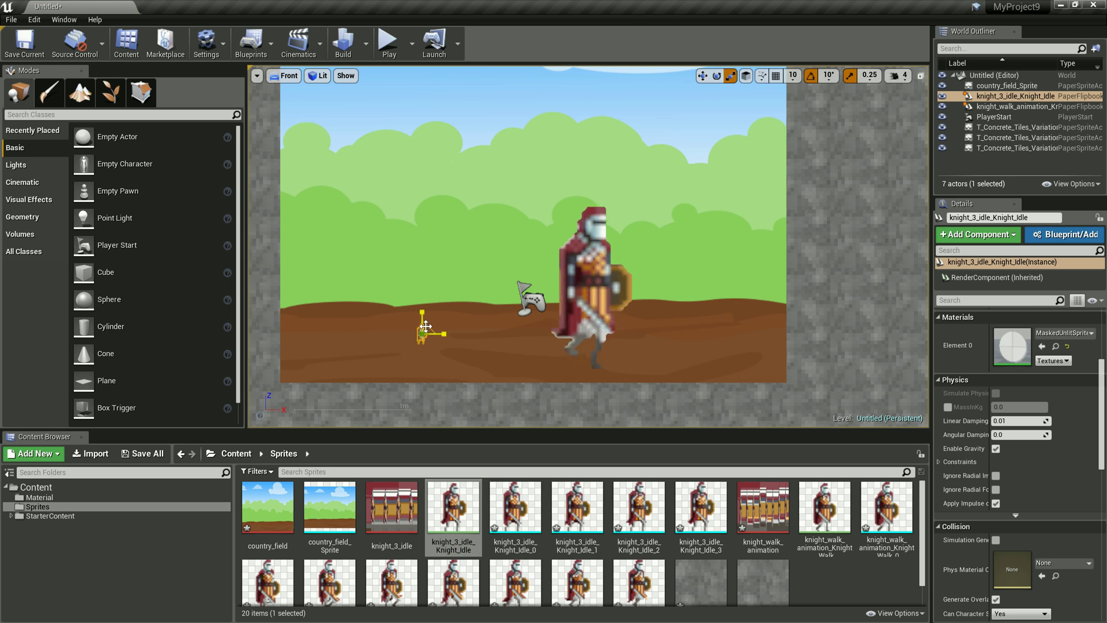
drag(425, 326, 709, 90)
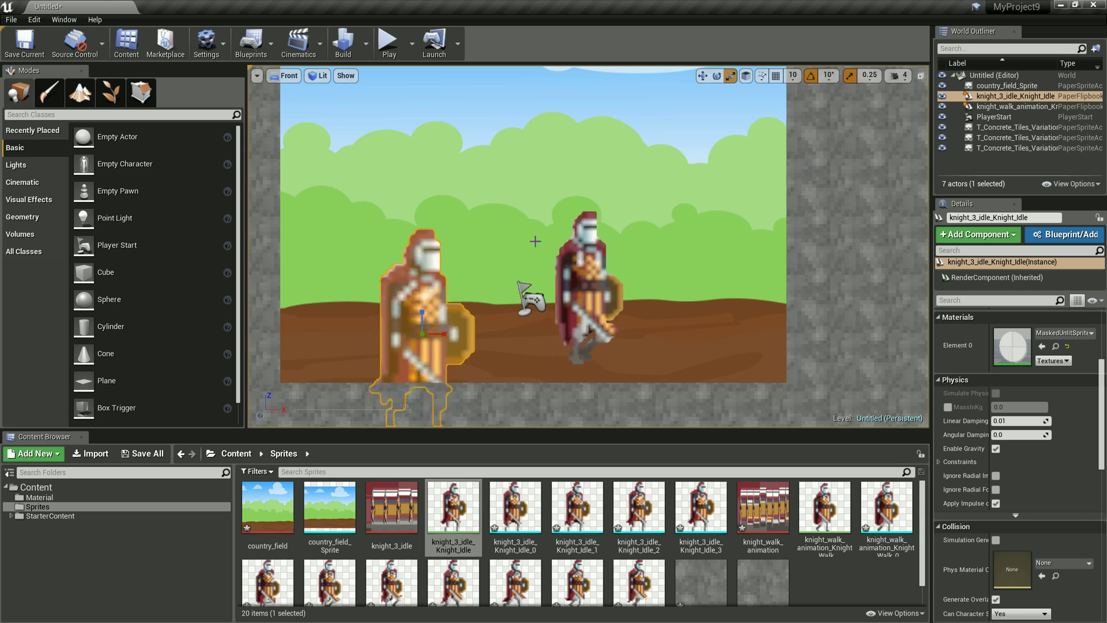
key(w)
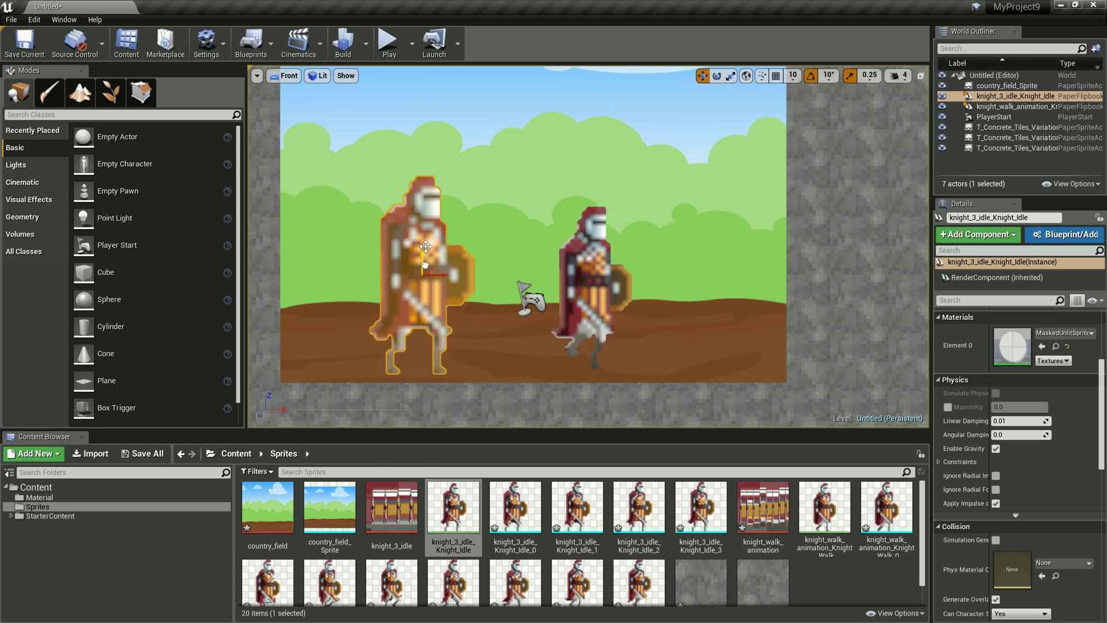
click(663, 314)
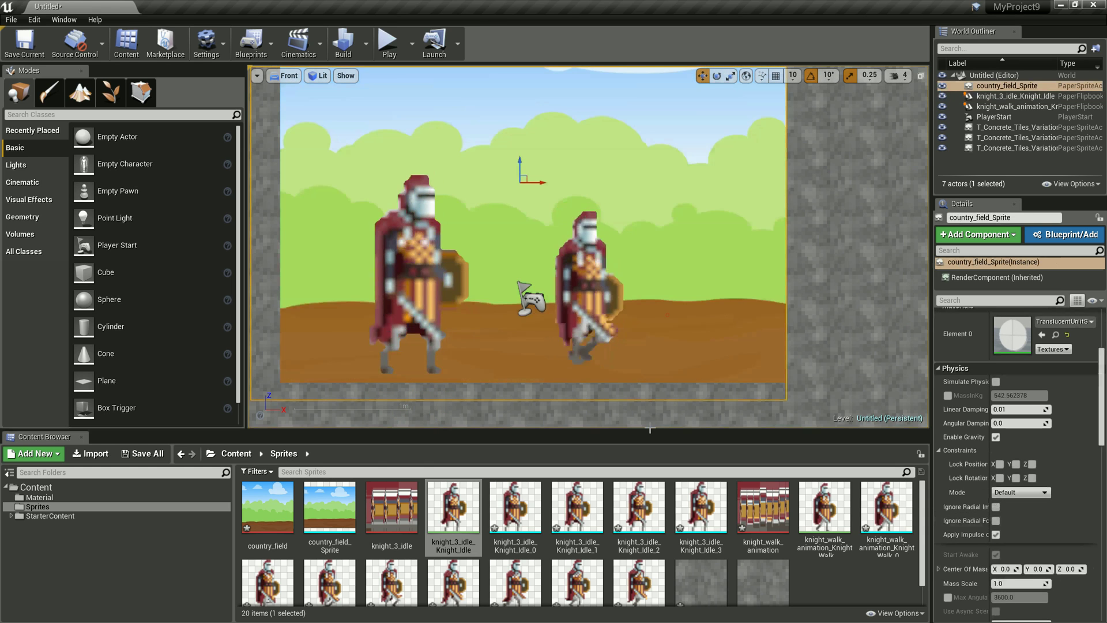